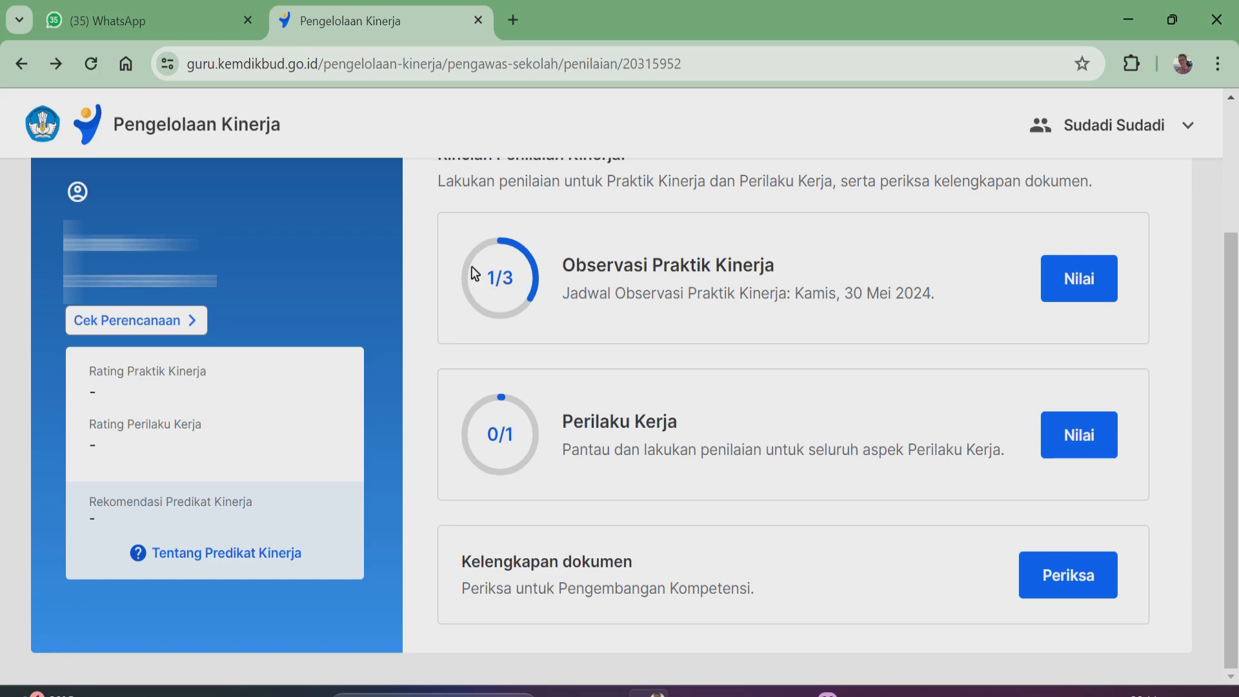
Open the Observasi Praktik Kinerja assessment, review its observation and follow-up stages, and return to the Rincian Penilaian Kinerja page.
click(1071, 275)
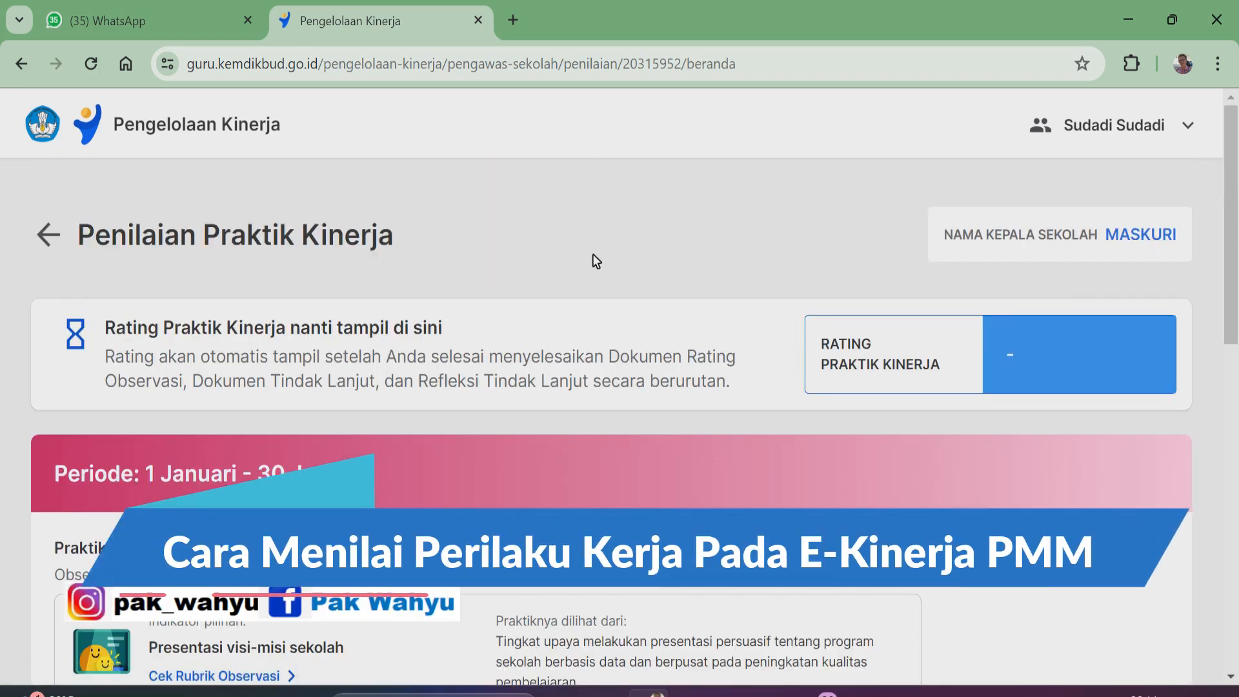
scroll(454, 292, down, 3)
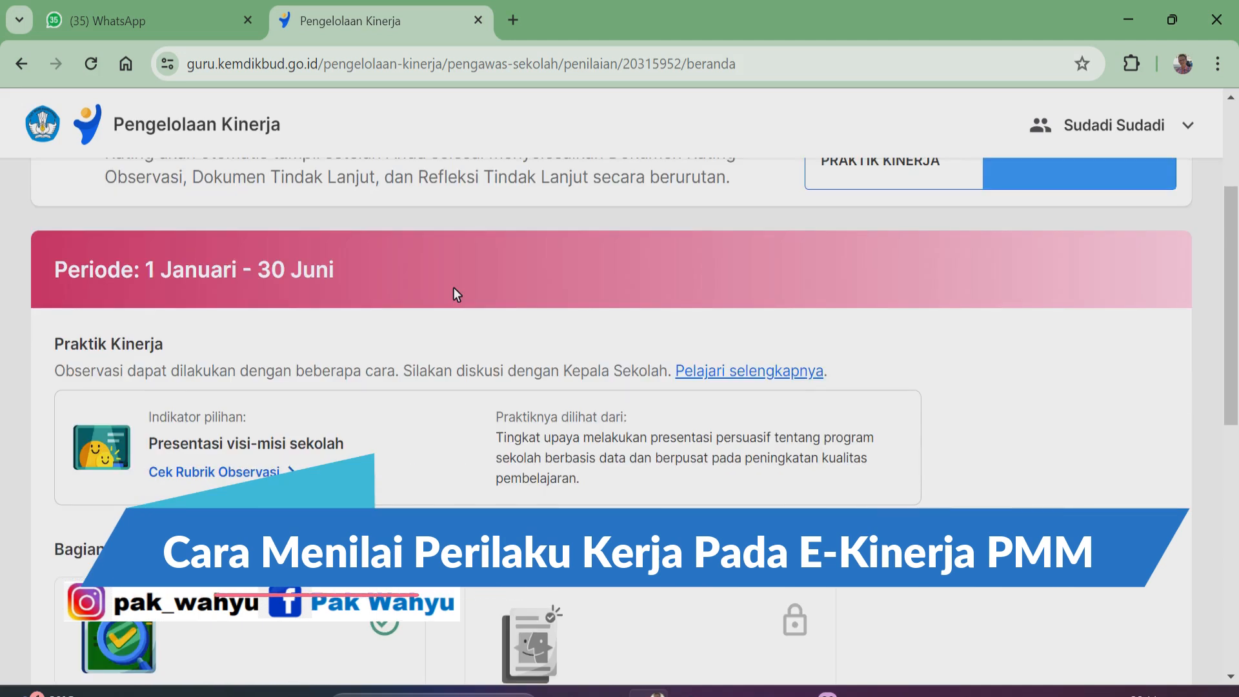
scroll(453, 288, down, 3)
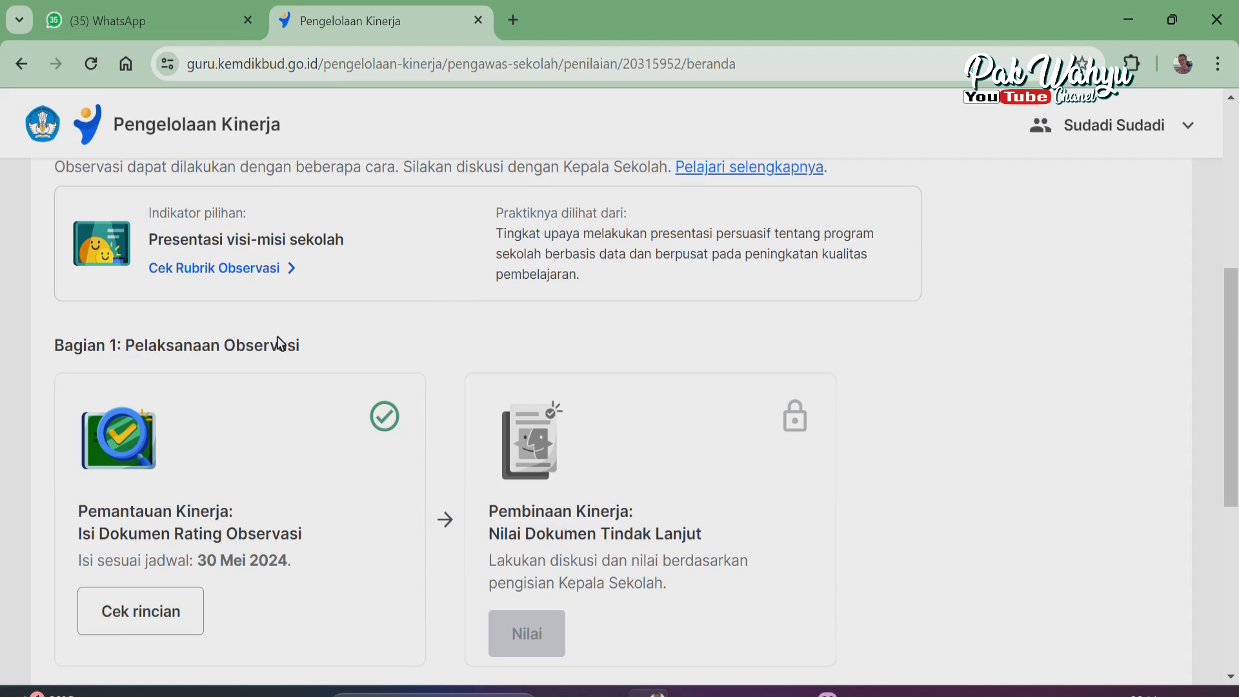
scroll(303, 349, down, 2)
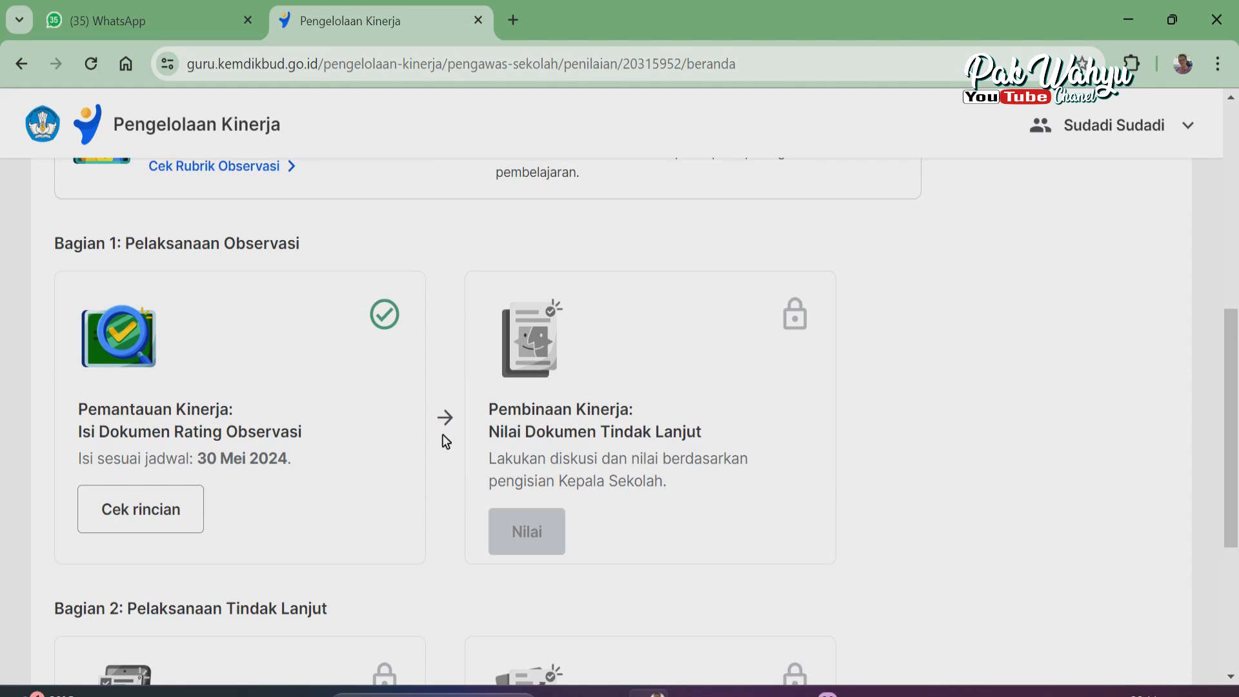
scroll(445, 432, down, 2)
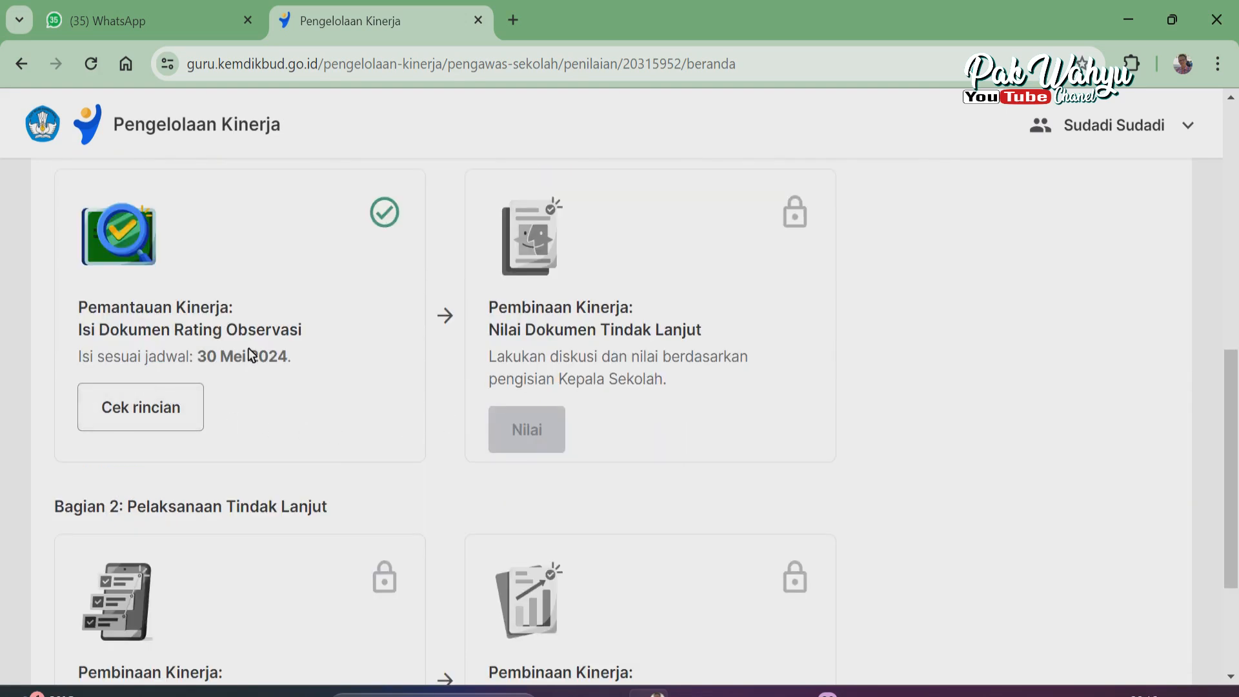
scroll(250, 352, up, 2)
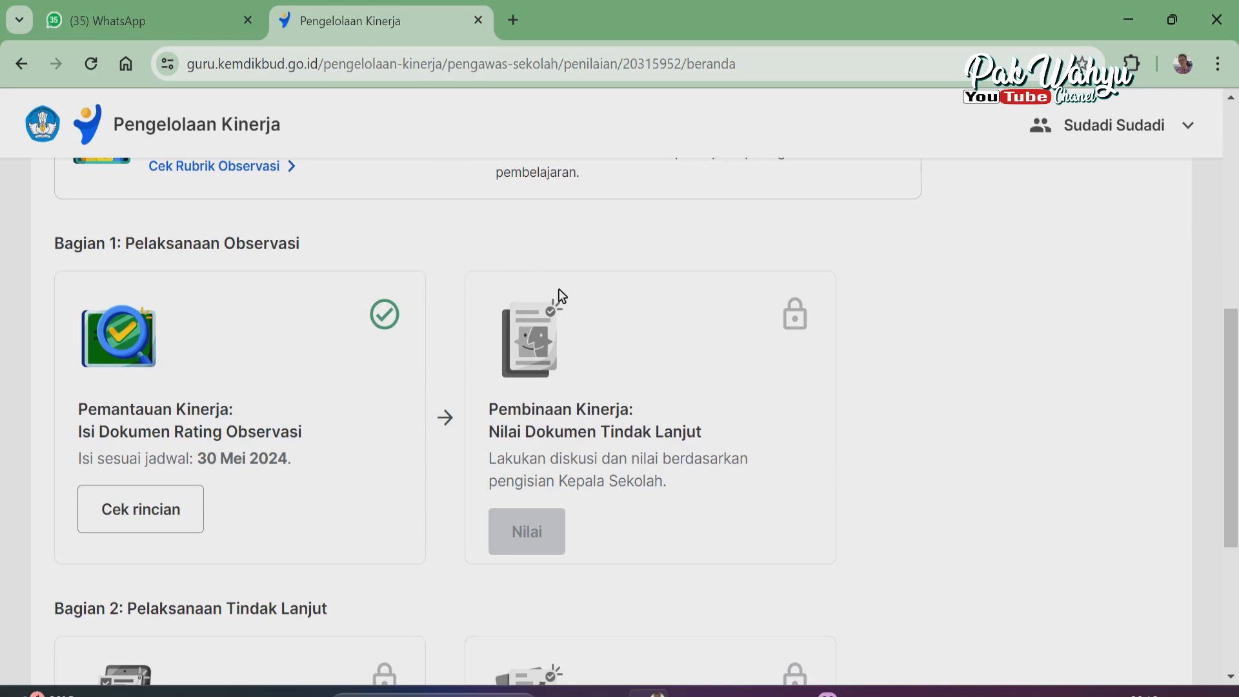
scroll(684, 437, down, 1)
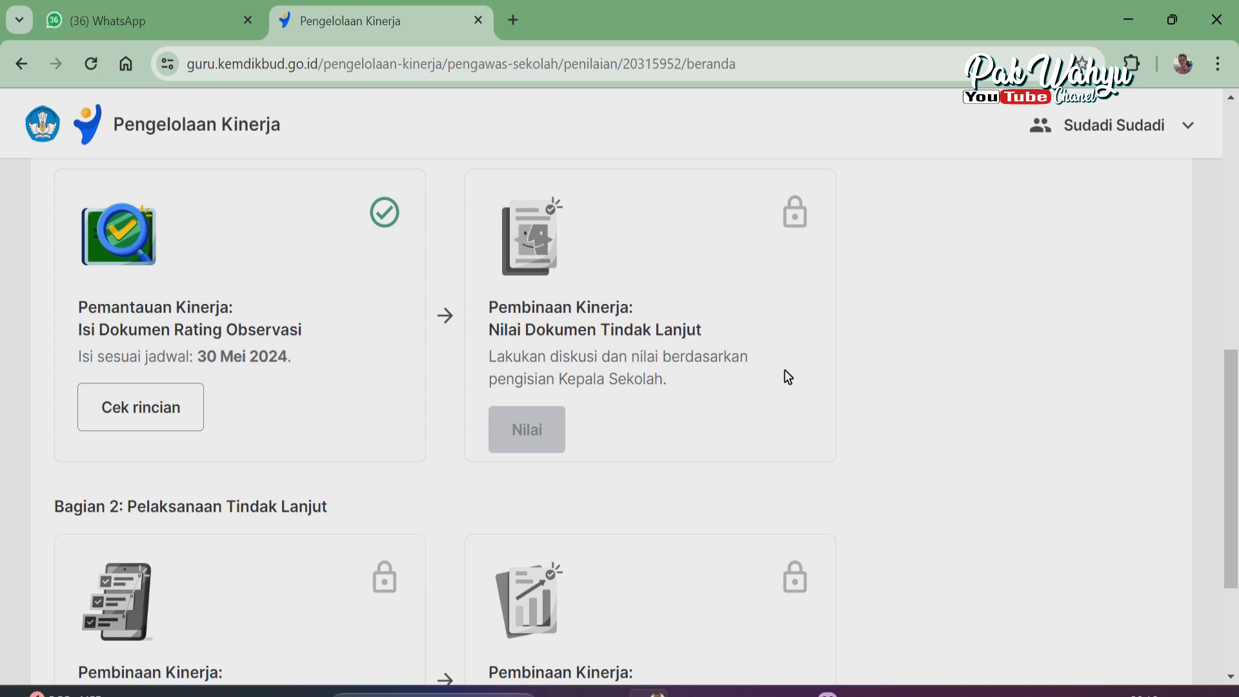
scroll(487, 481, up, 5)
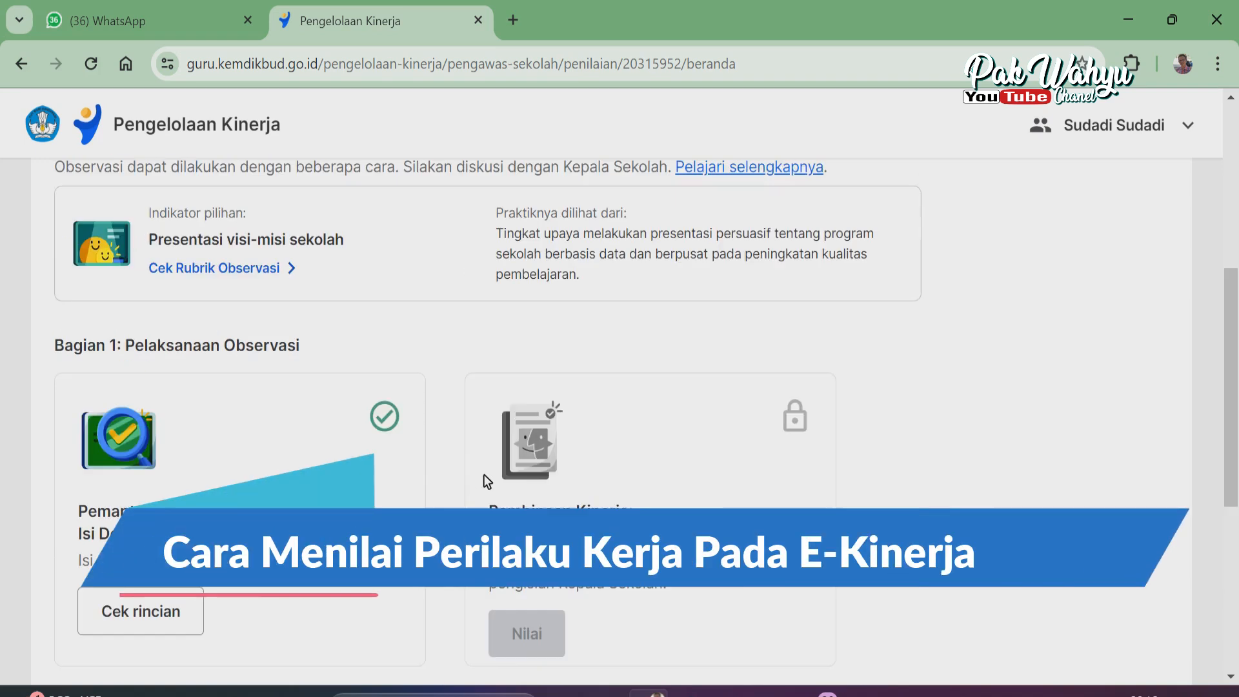
scroll(240, 323, up, 3)
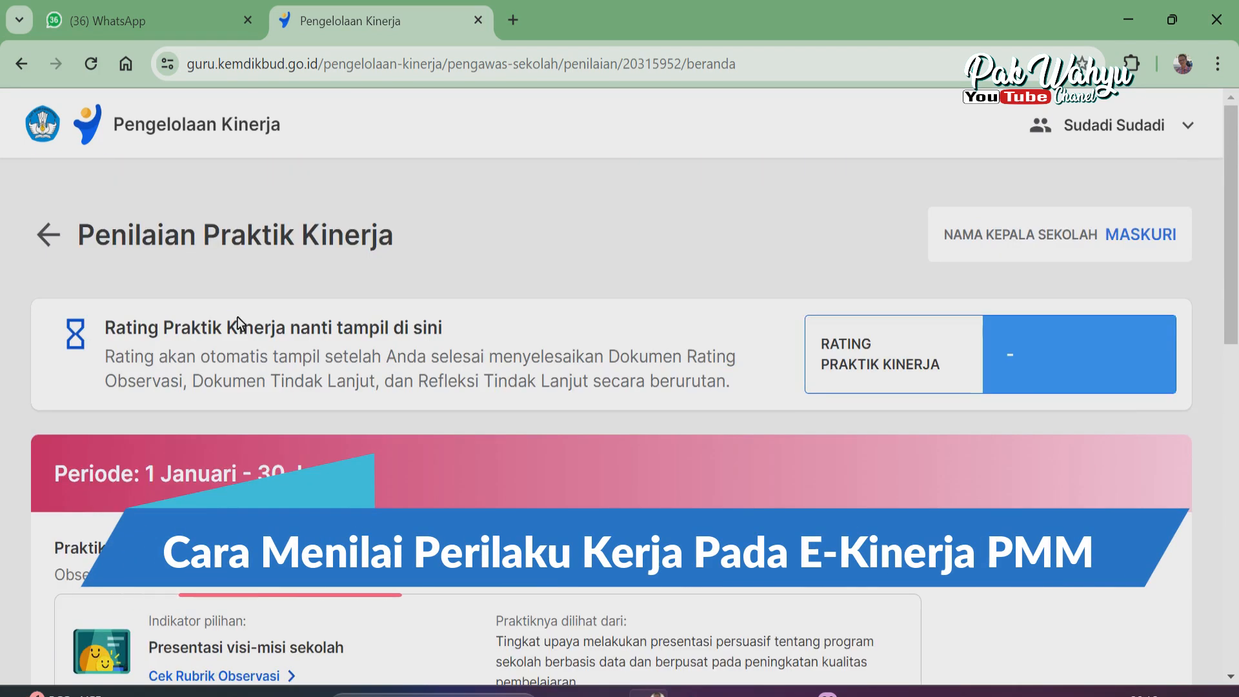
click(49, 235)
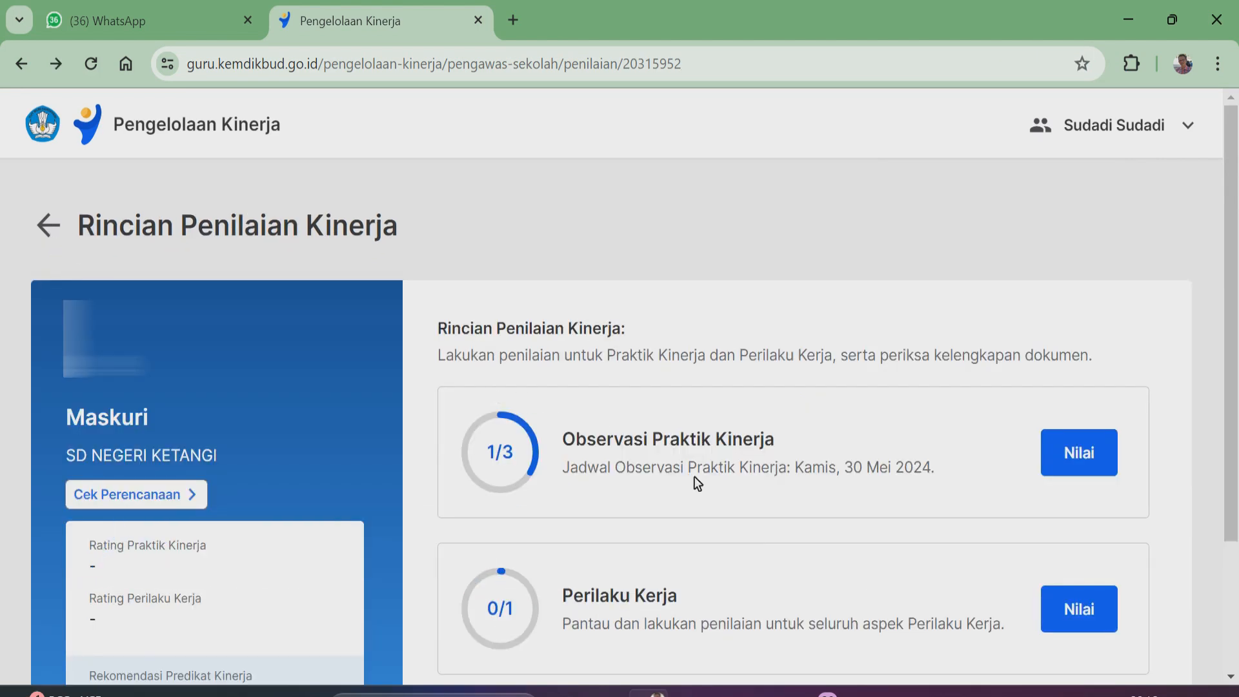
Open the Perilaku Kerja assessment and look through its table of aspects, indicators and rating fields.
scroll(725, 527, down, 2)
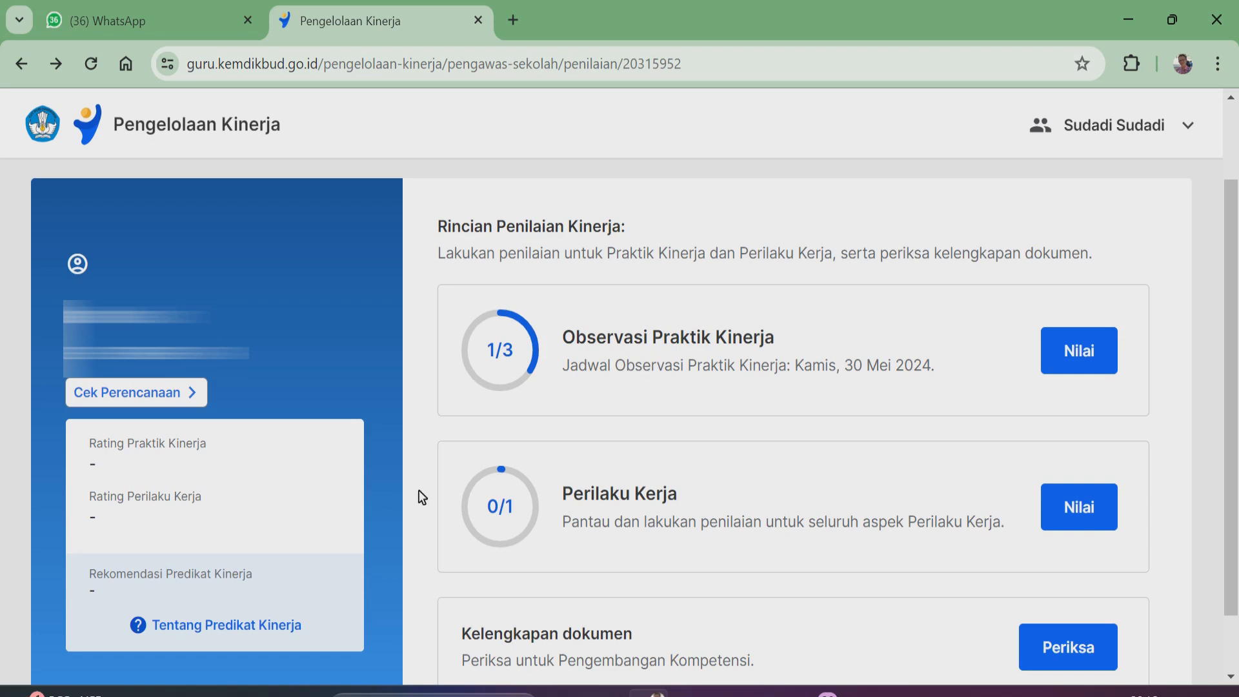
click(1089, 512)
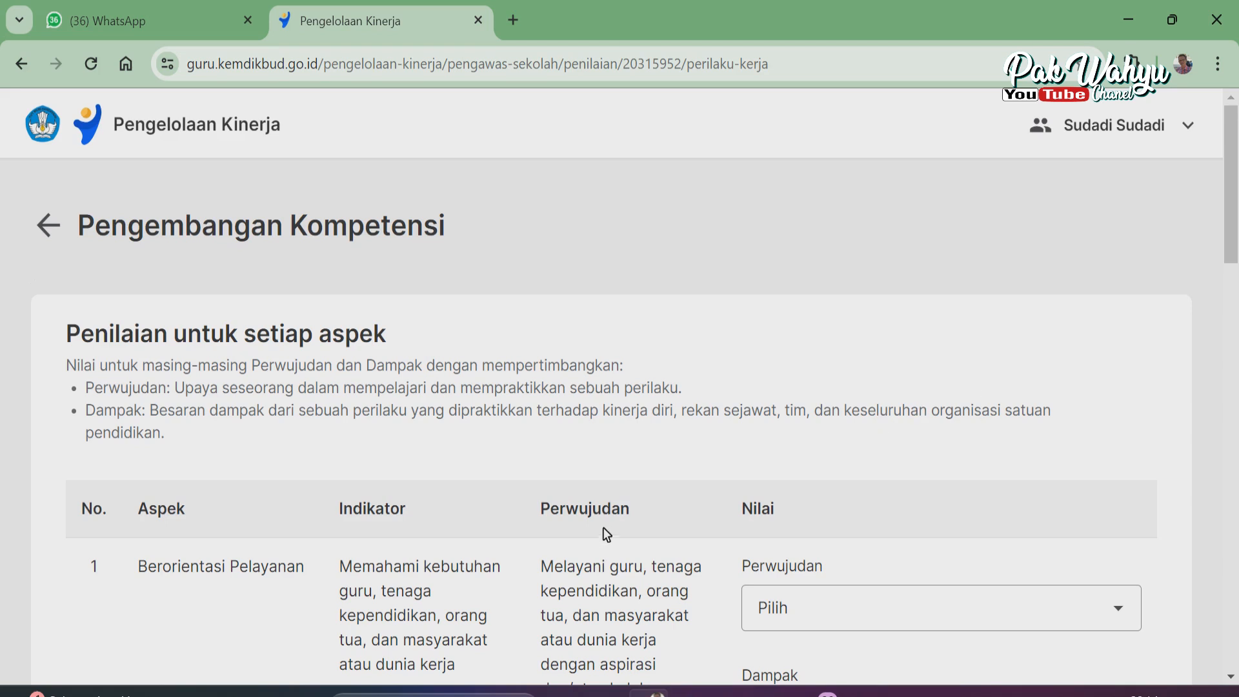
scroll(595, 540, down, 2)
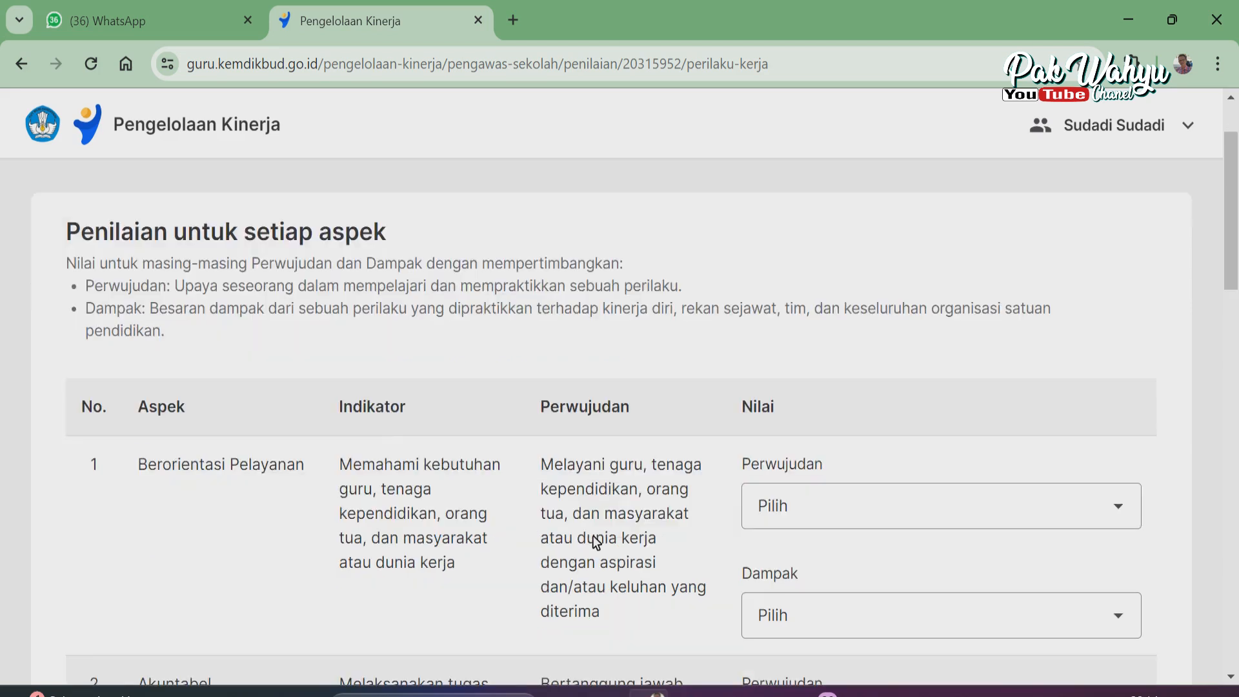
scroll(593, 541, down, 20)
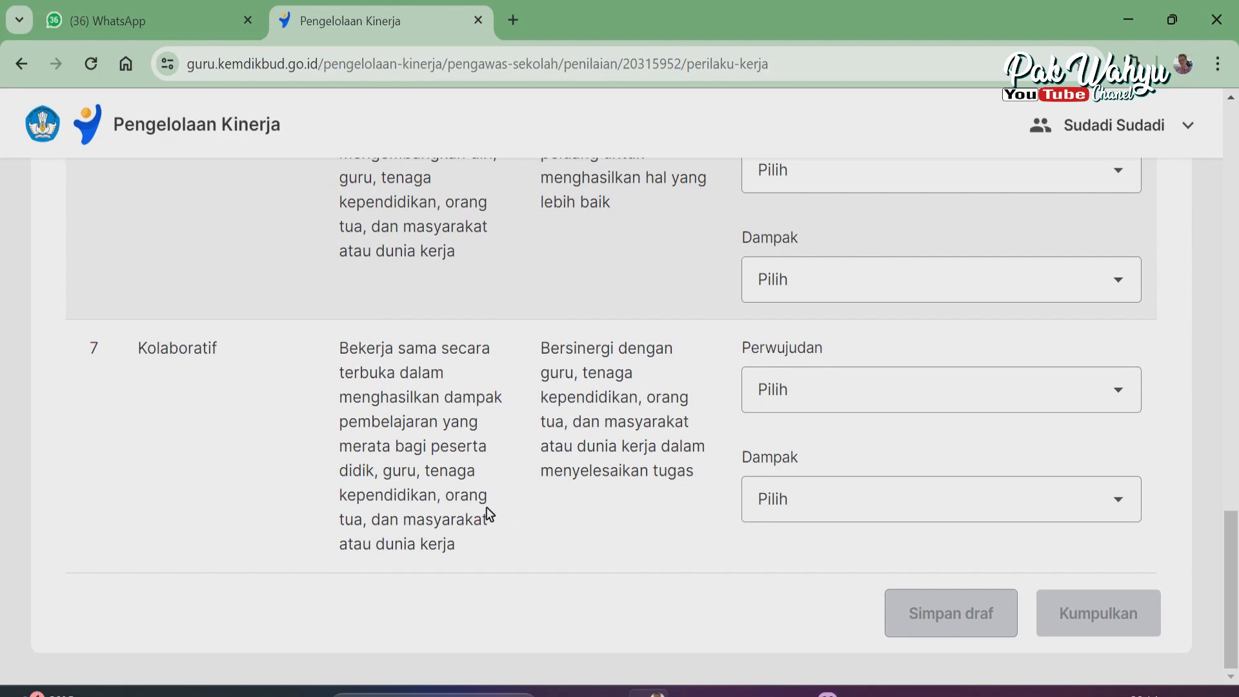
scroll(487, 511, up, 20)
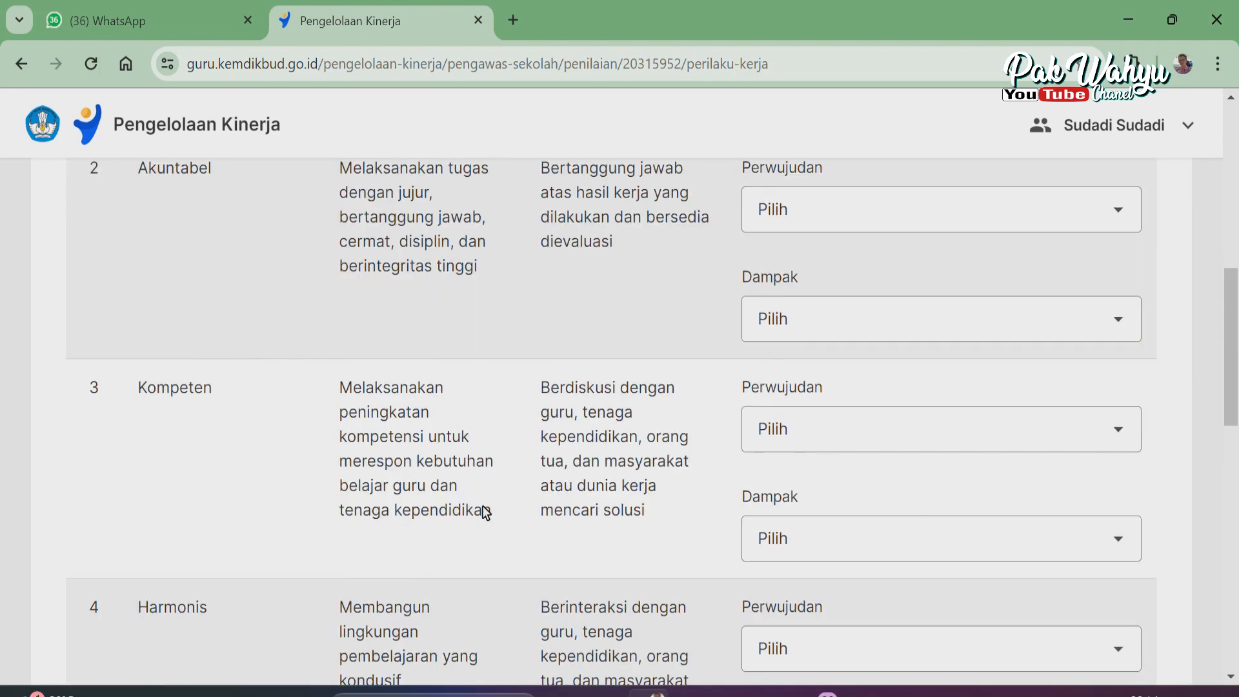
scroll(485, 512, up, 6)
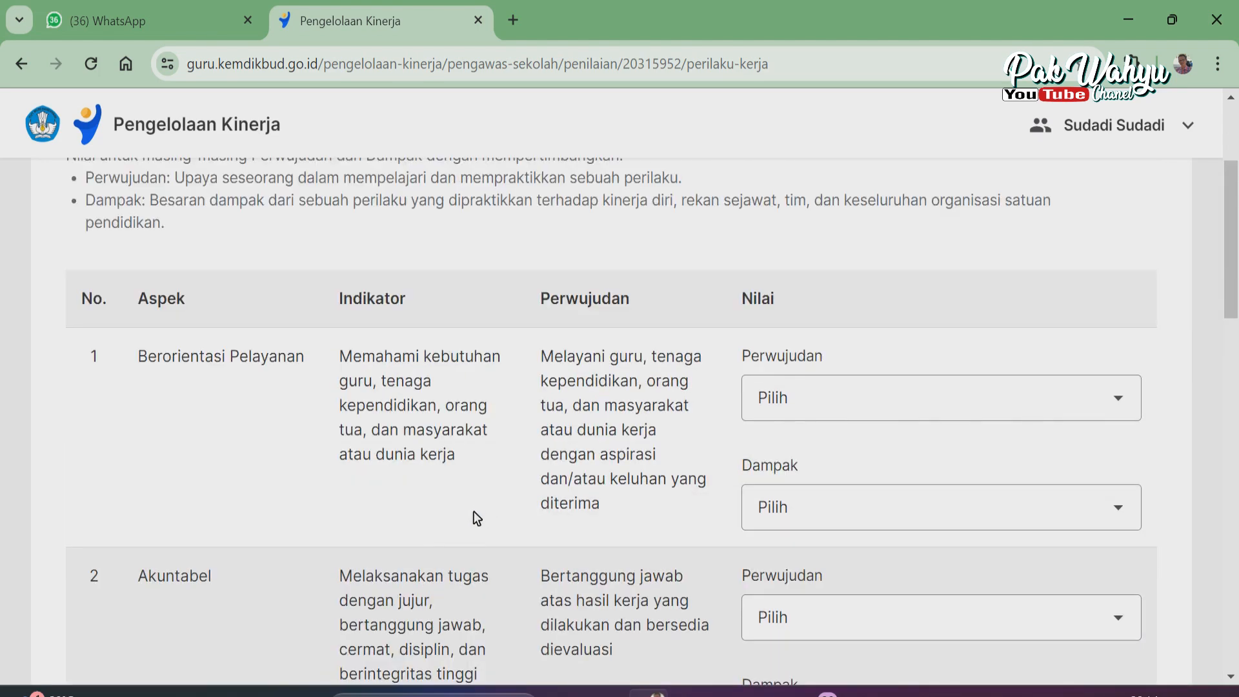
scroll(476, 513, down, 2)
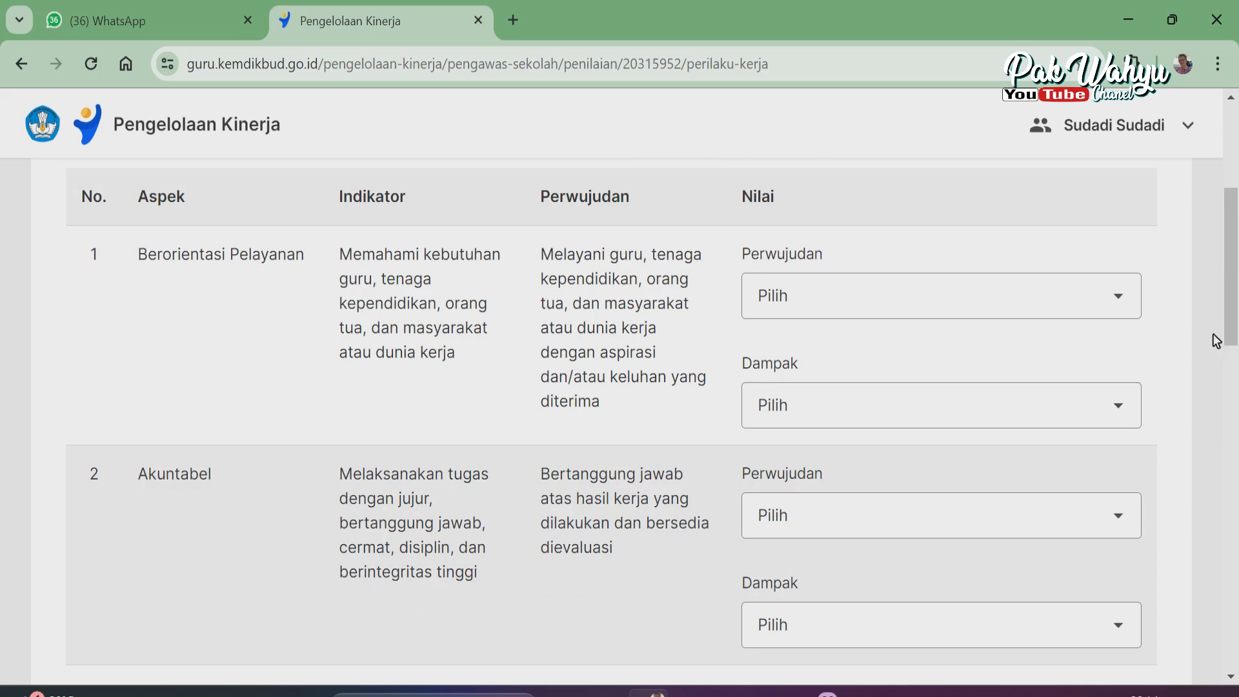
drag(1232, 318, 1170, 287)
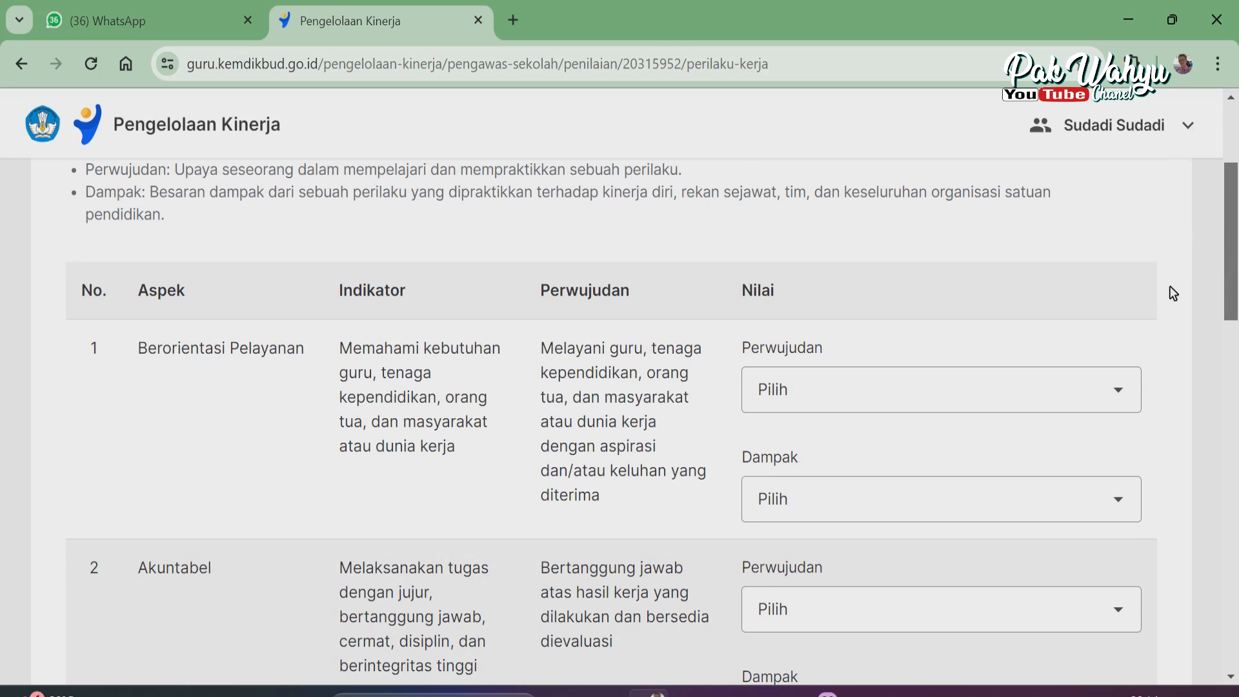
drag(1170, 285, 1170, 286)
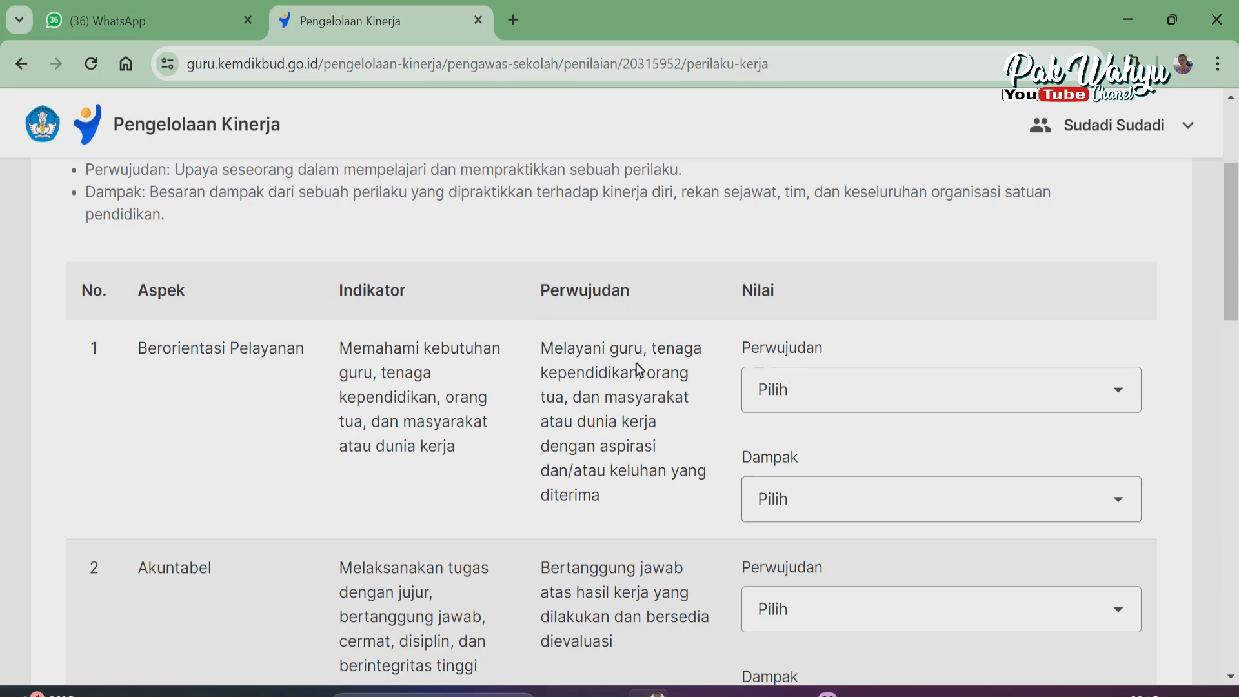
Set the Perwujudan rating of Berorientasi Pelayanan to "Ada upaya tapi kesulitan mempelajari".
drag(545, 351, 625, 497)
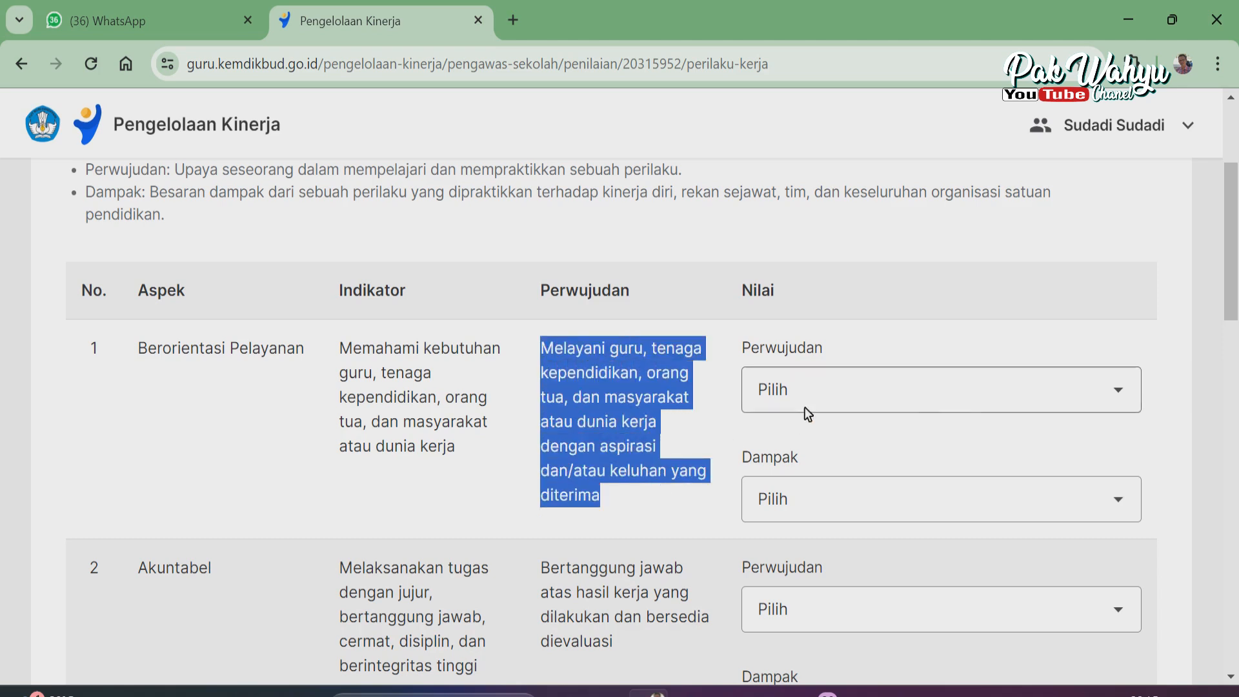
click(1117, 395)
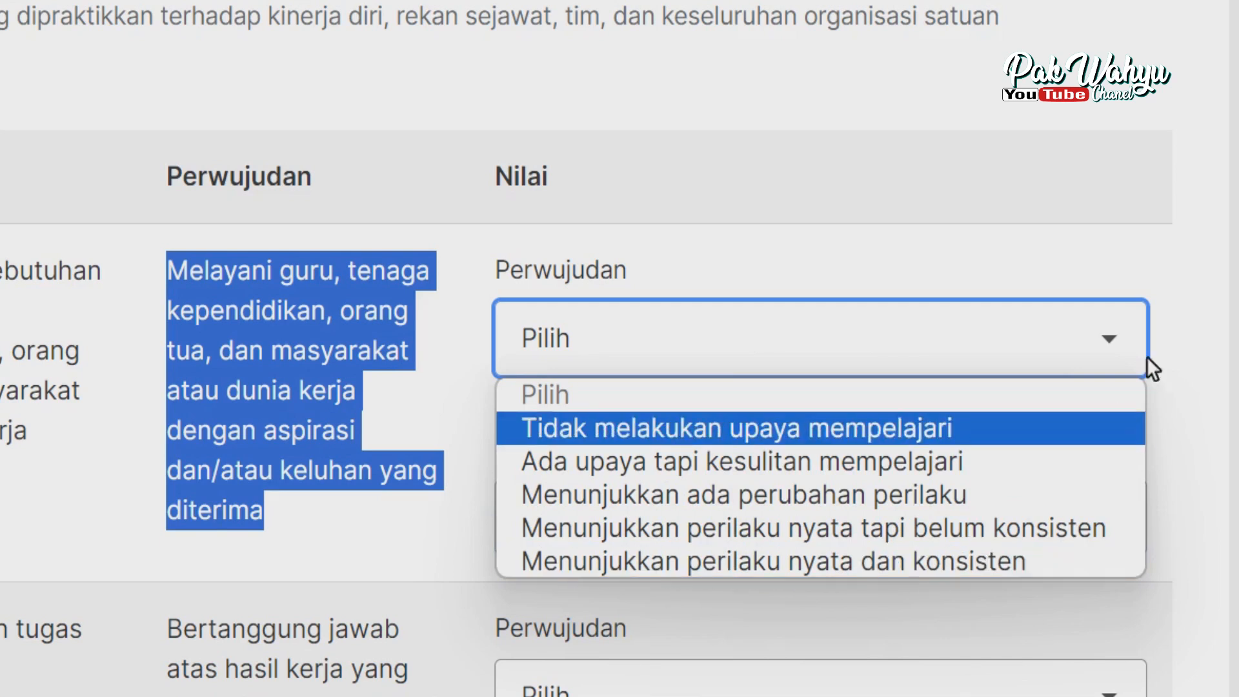
scroll(935, 347, down, 3)
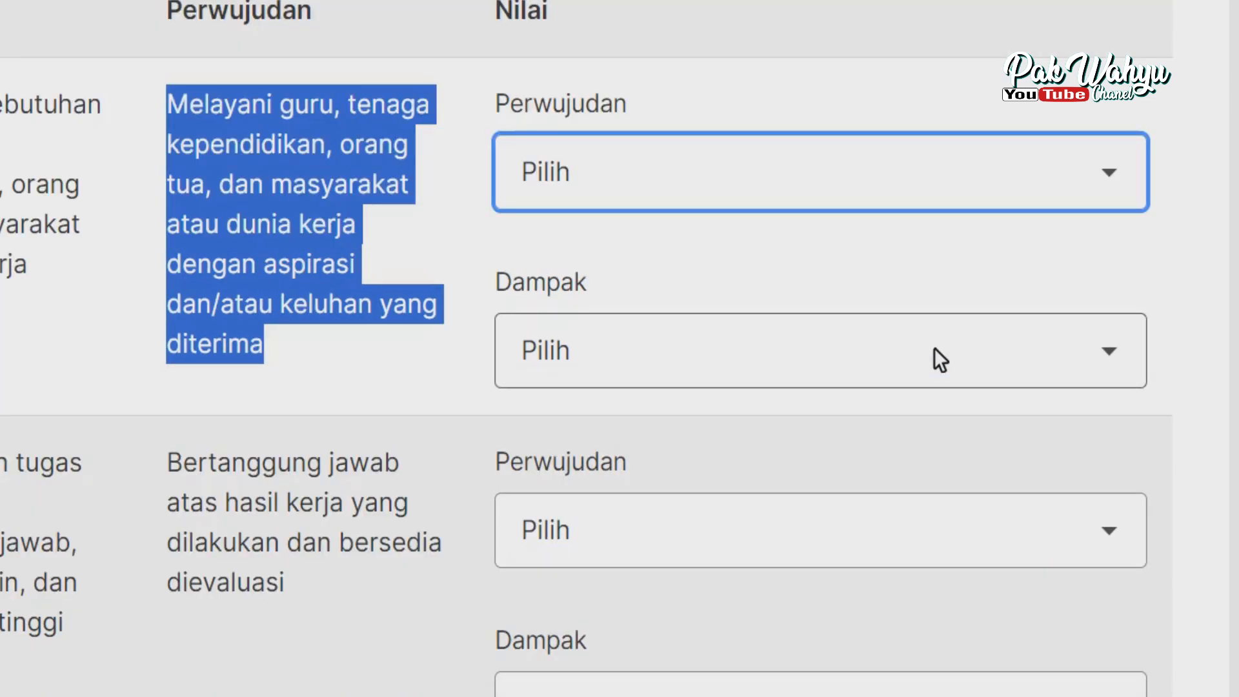
click(1115, 168)
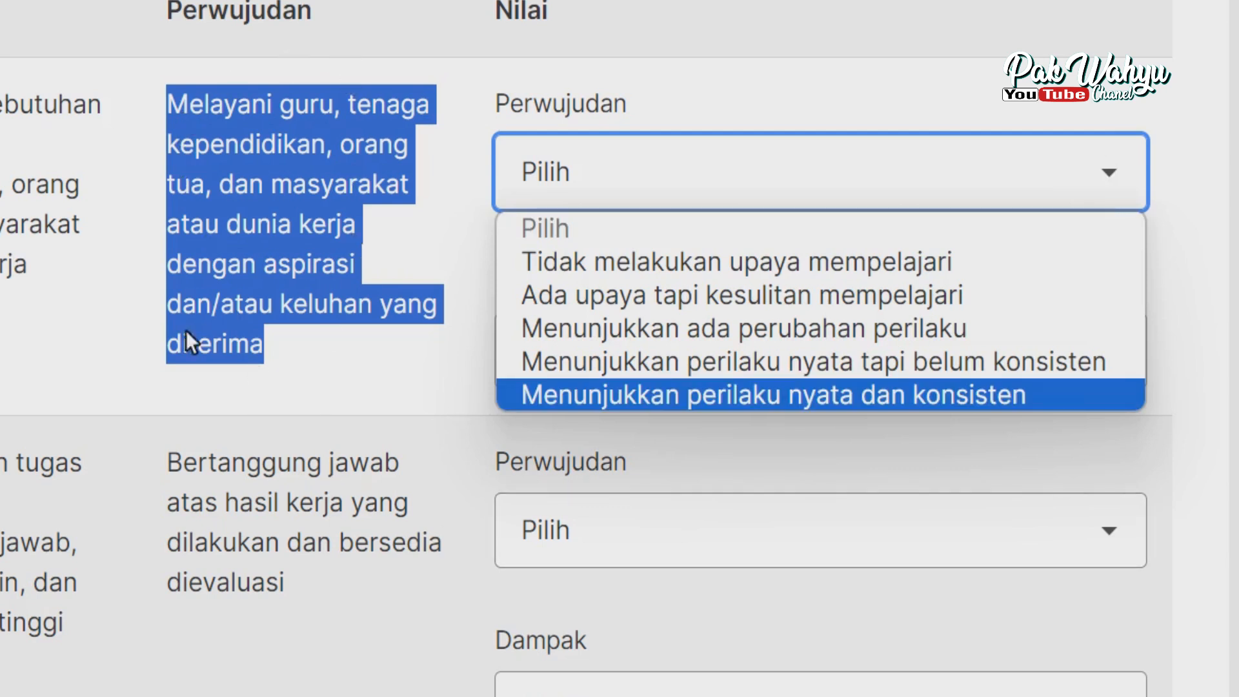
click(650, 294)
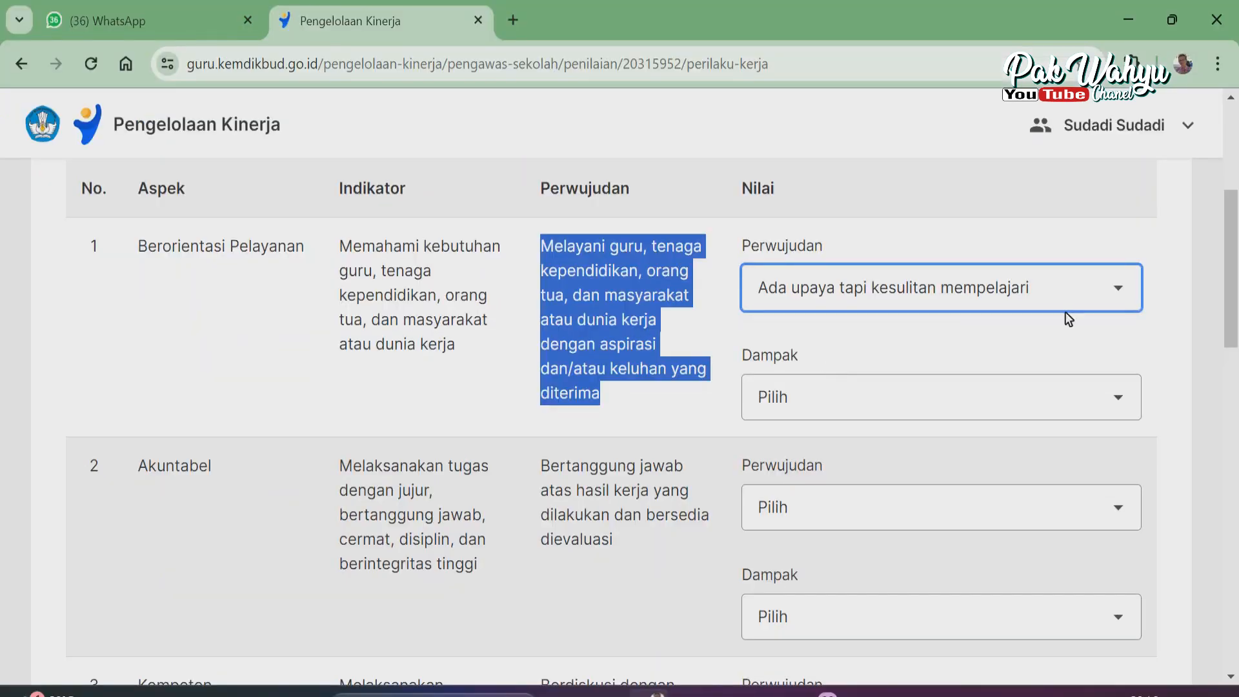
Rate Berorientasi Pelayanan with Perwujudan "Menunjukkan ada perubahan perilaku" and Dampak "Terlihat upayanya yang berpotensi berdampak".
click(1120, 293)
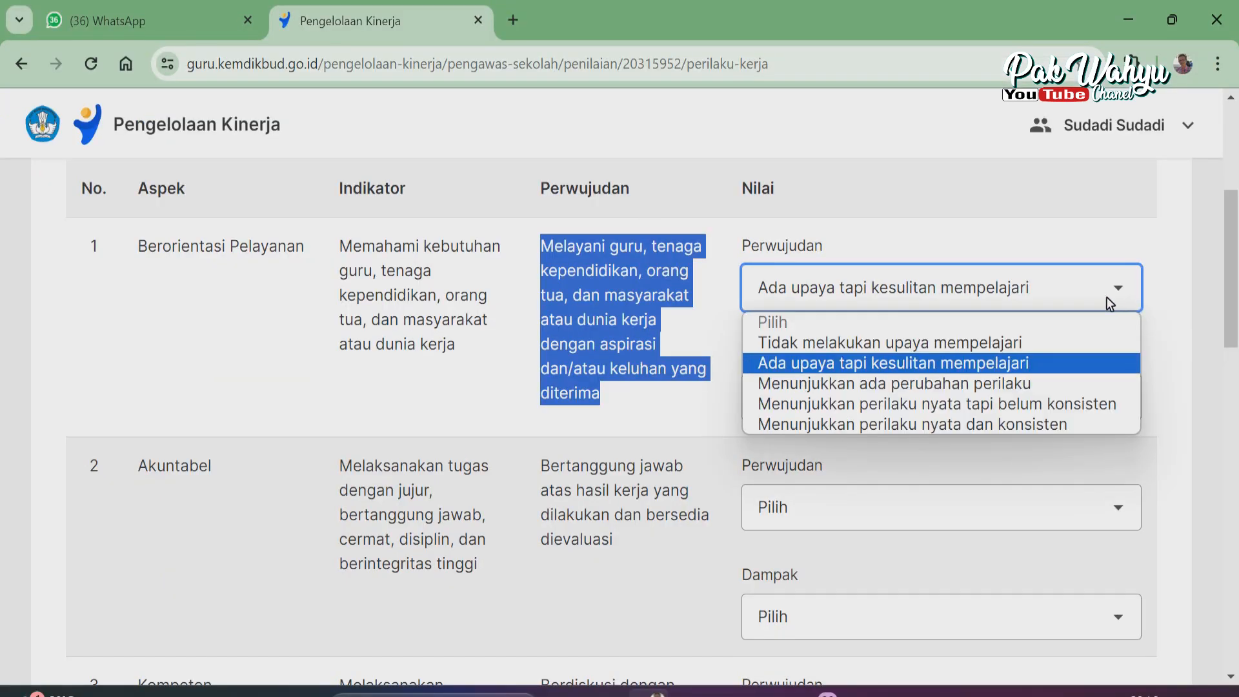
click(839, 385)
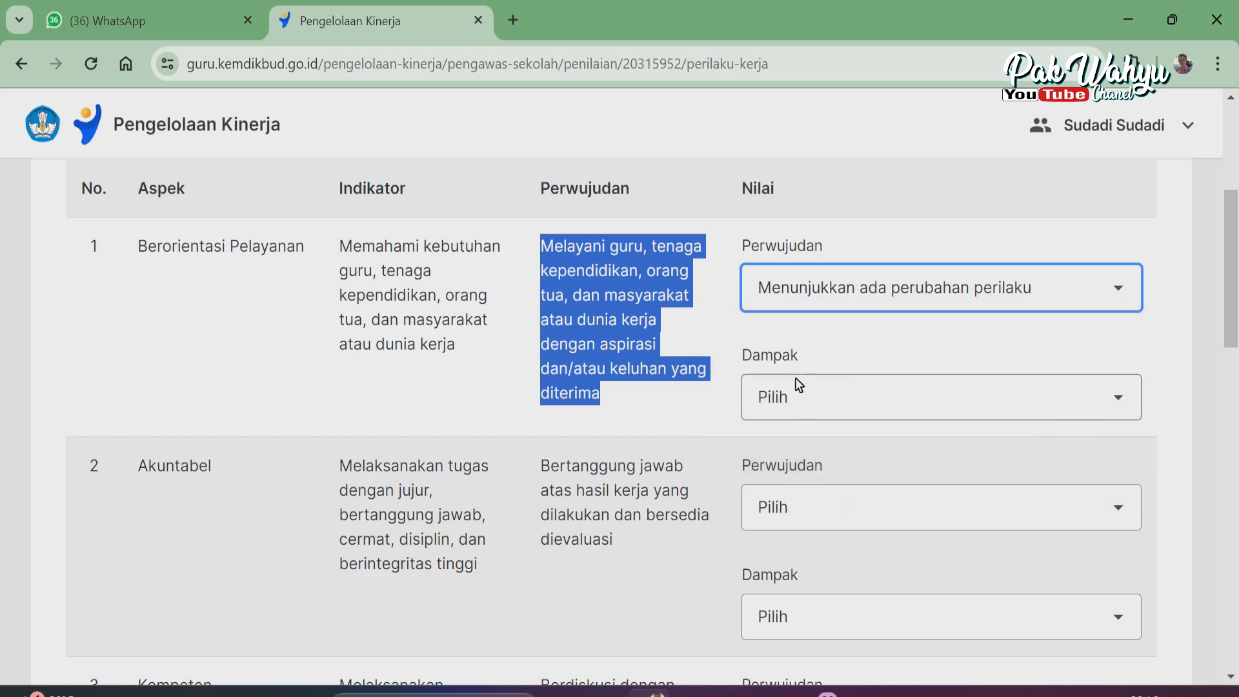
click(1119, 407)
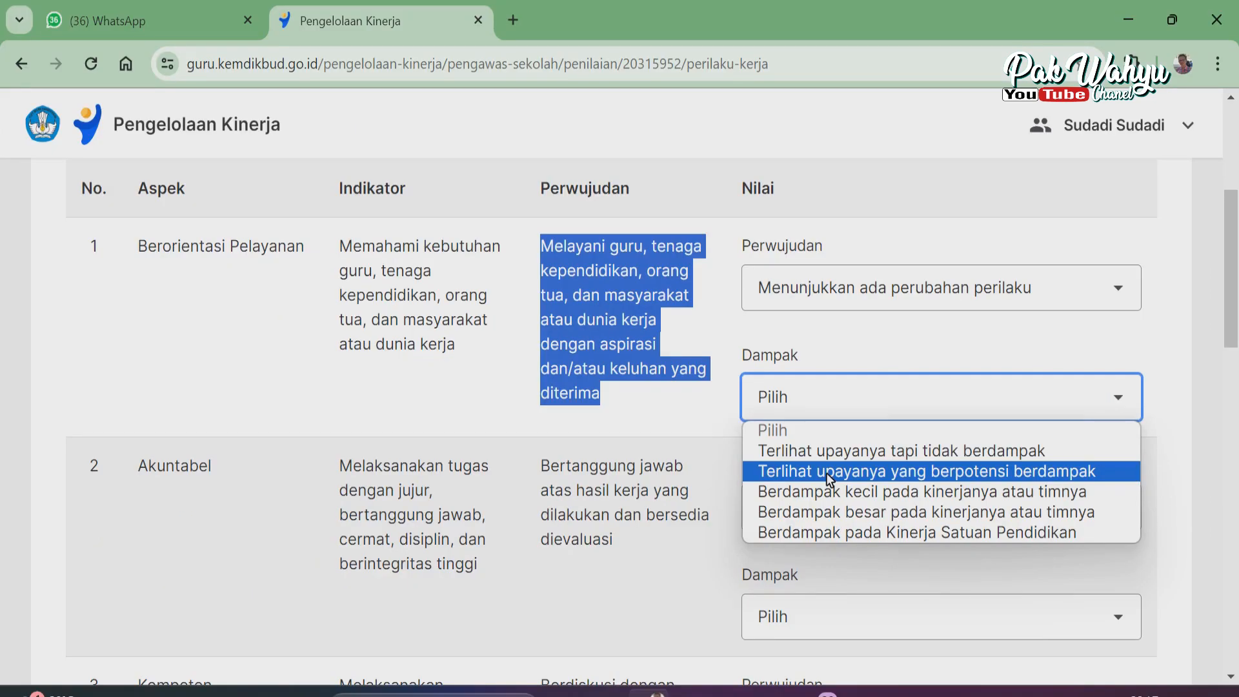
click(826, 472)
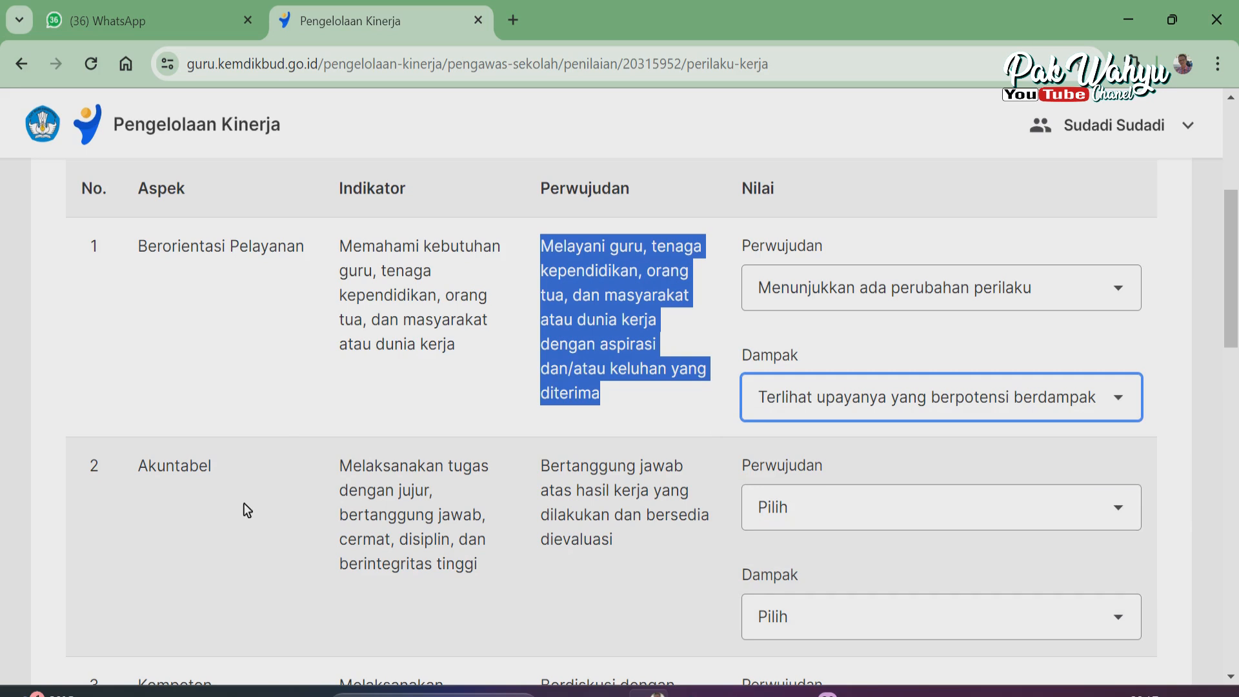
Rate the Akuntabel aspect with Perwujudan "Menunjukkan ada perubahan perilaku" and Dampak "Terlihat upayanya yang berpotensi berdampak".
scroll(430, 507, down, 2)
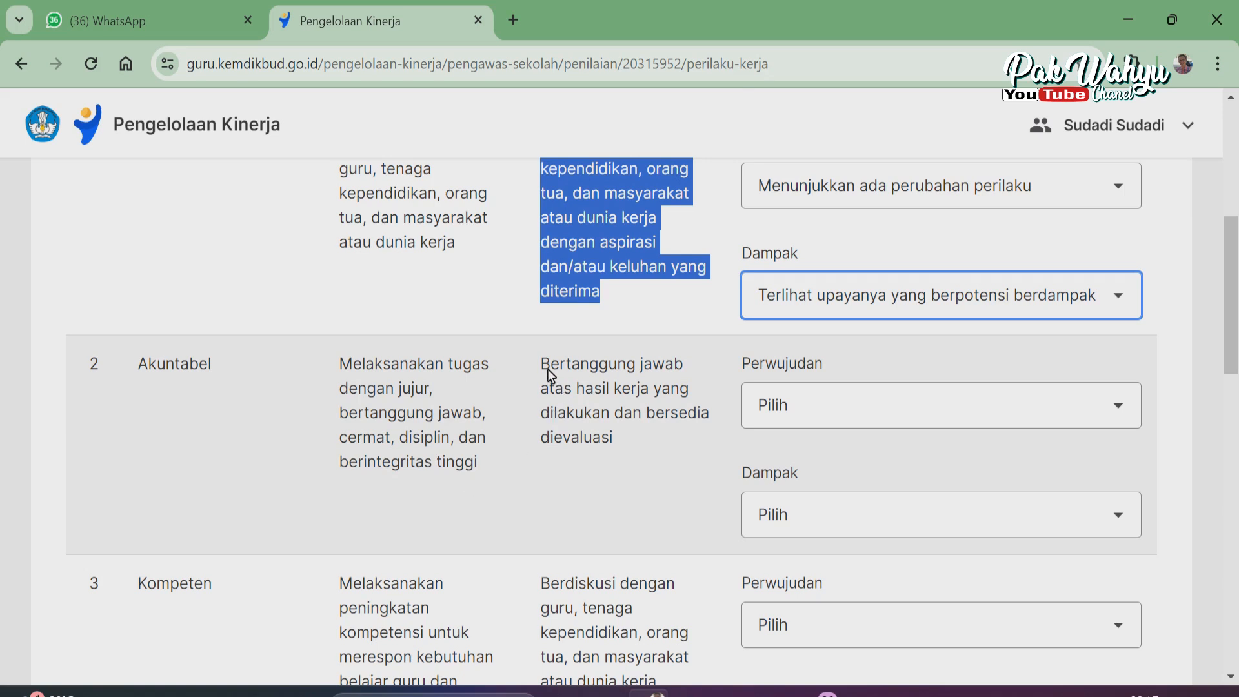
scroll(549, 365, up, 3)
scroll(556, 368, down, 4)
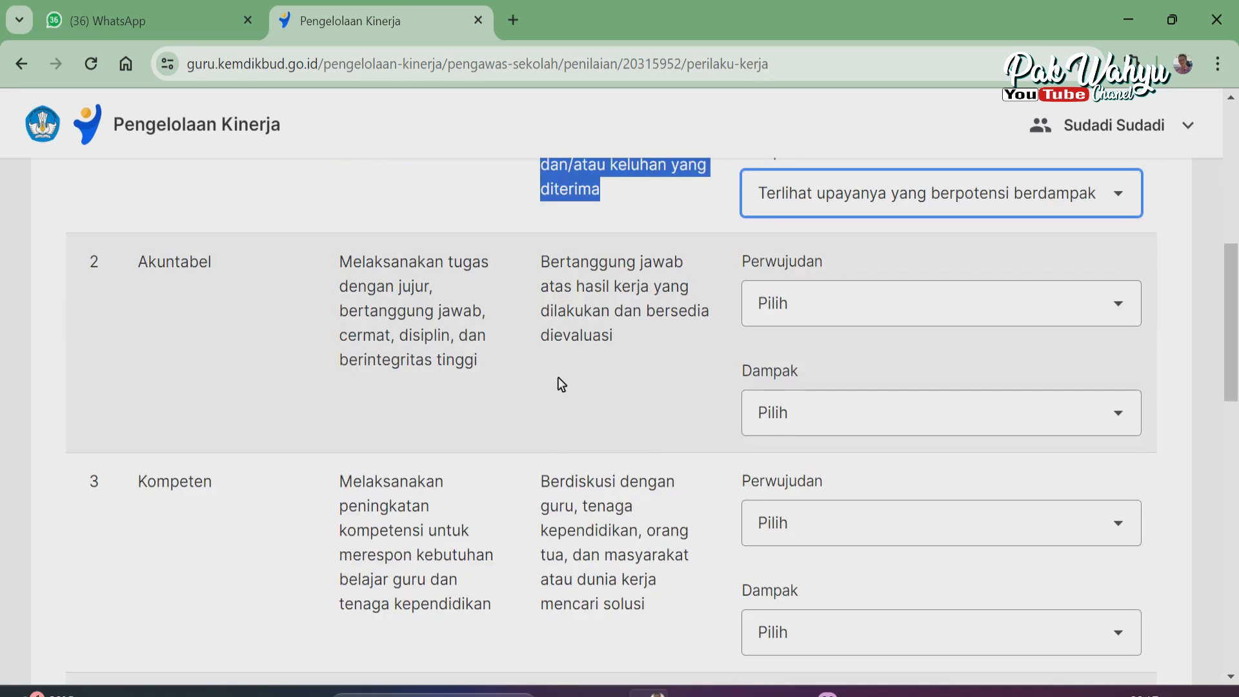
scroll(564, 451, up, 1)
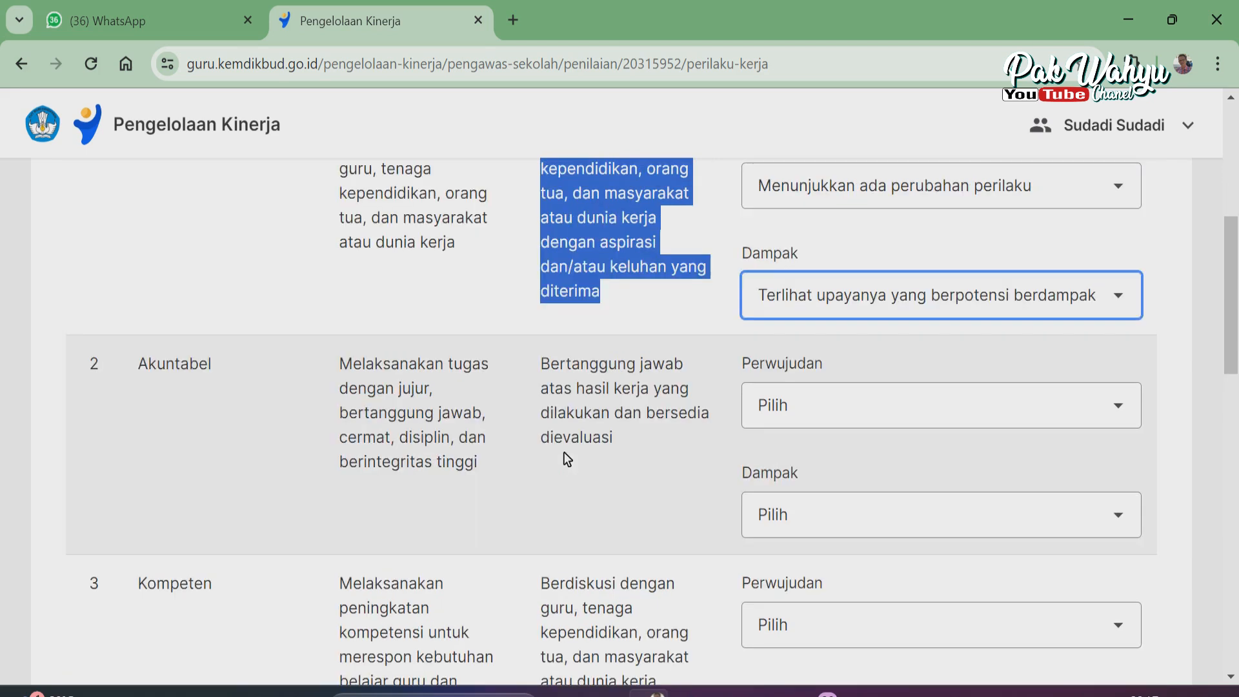
click(559, 405)
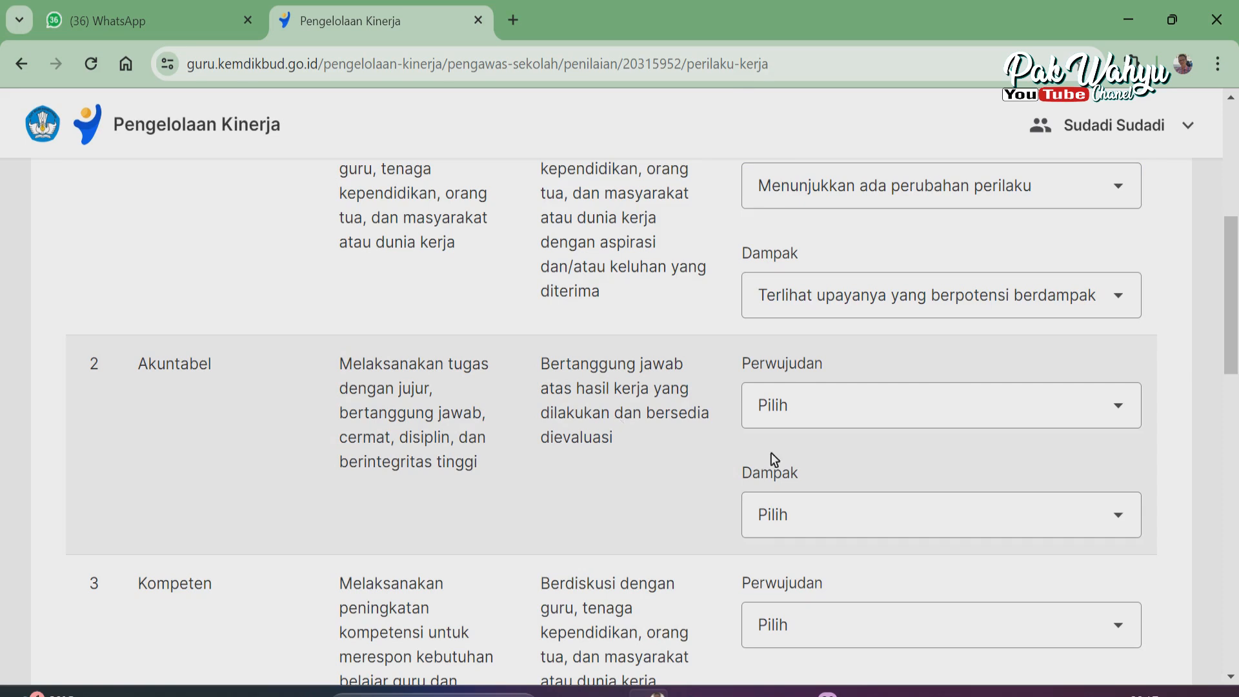
click(1118, 413)
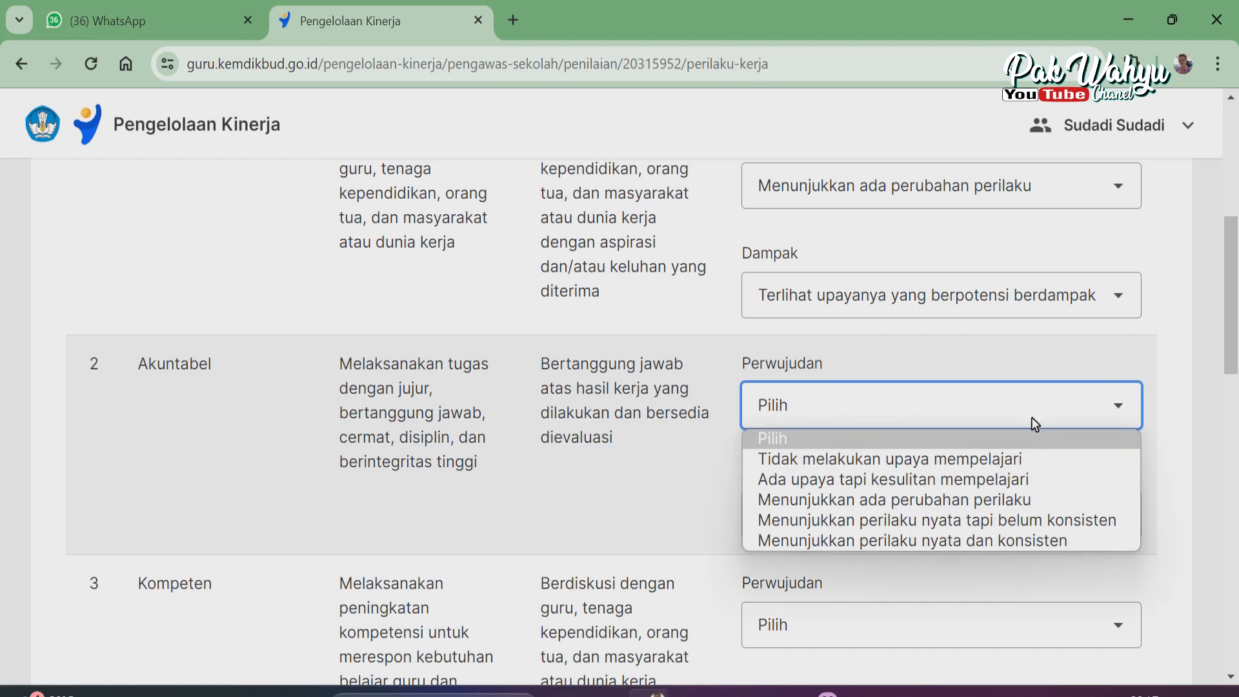
click(912, 501)
click(1116, 514)
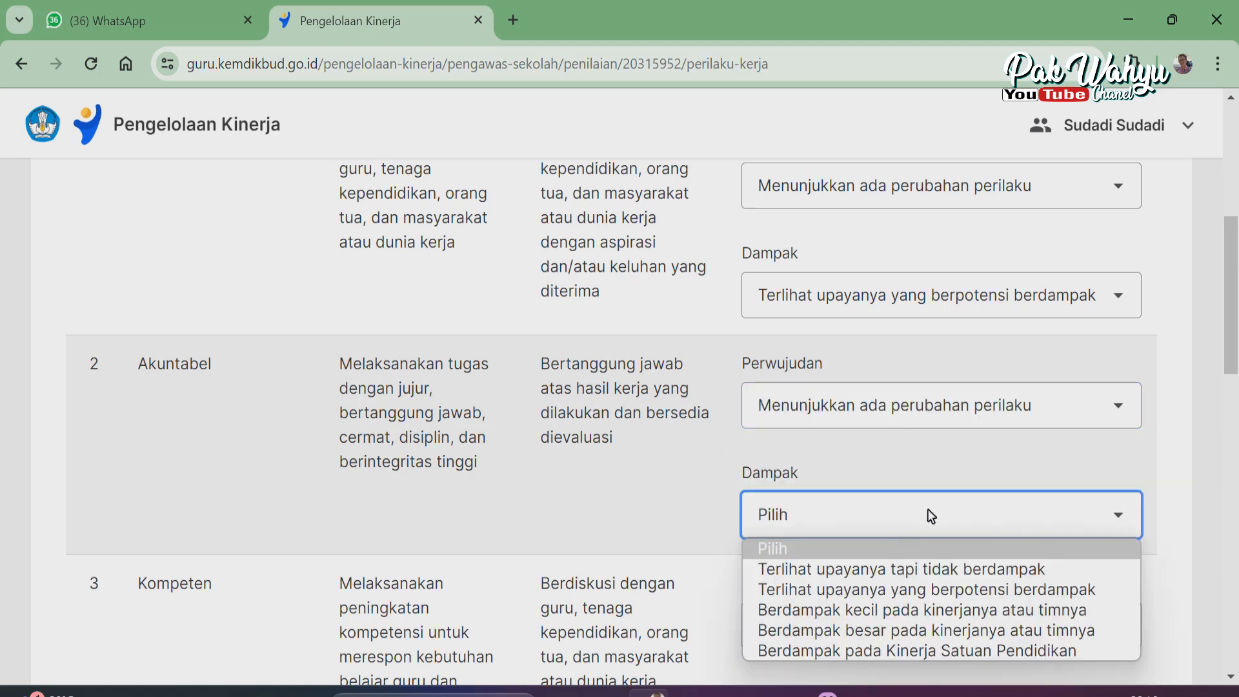
click(855, 591)
scroll(889, 571, down, 3)
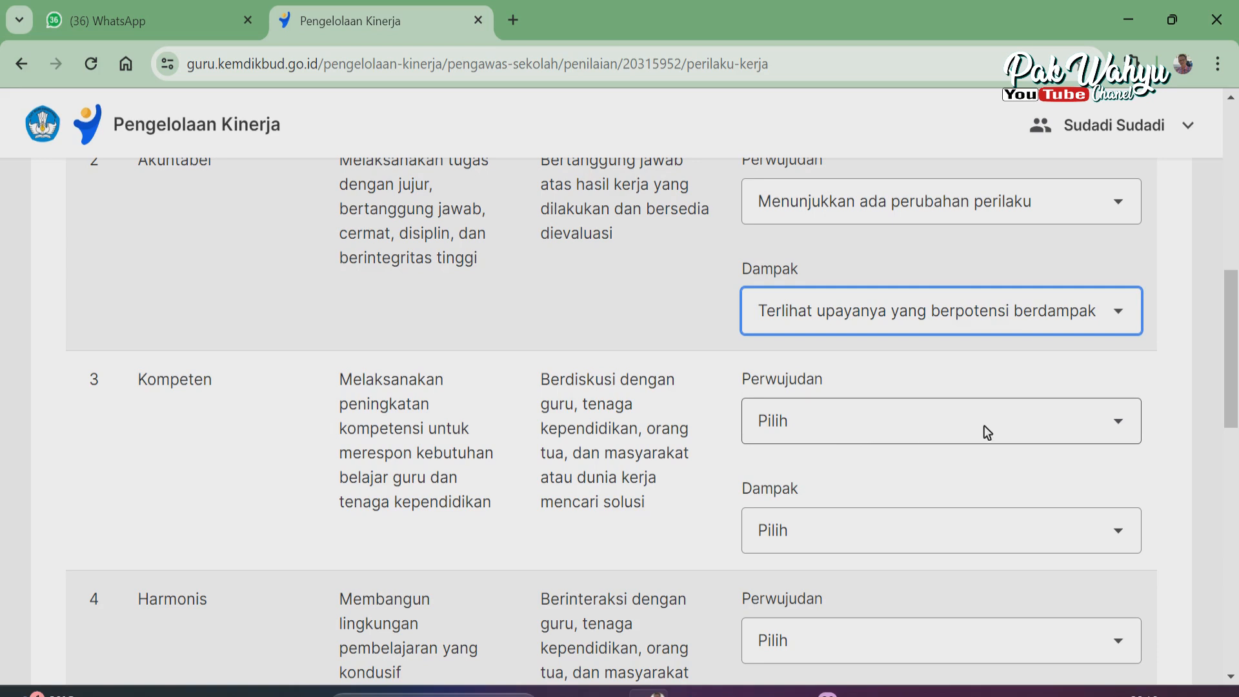
Rate the Kompeten aspect with Perwujudan "Menunjukkan ada perubahan perilaku" and Dampak "Berdampak besar pada kinerjanya atau timnya".
click(1125, 428)
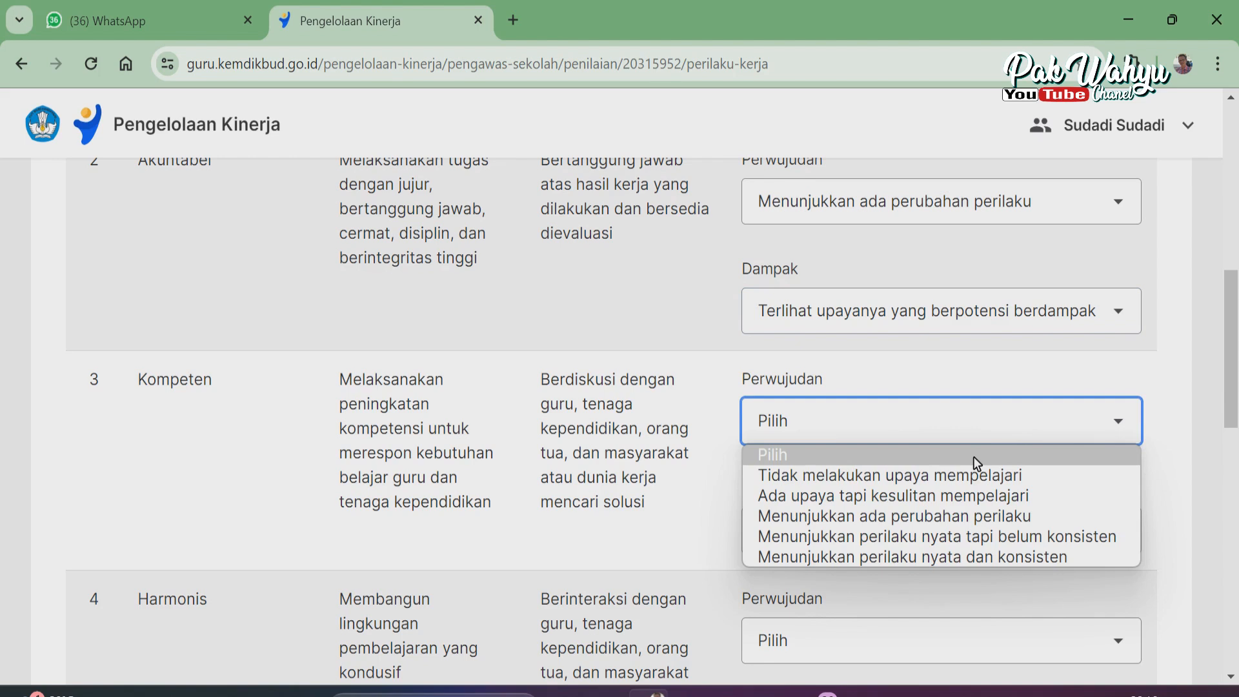
click(845, 517)
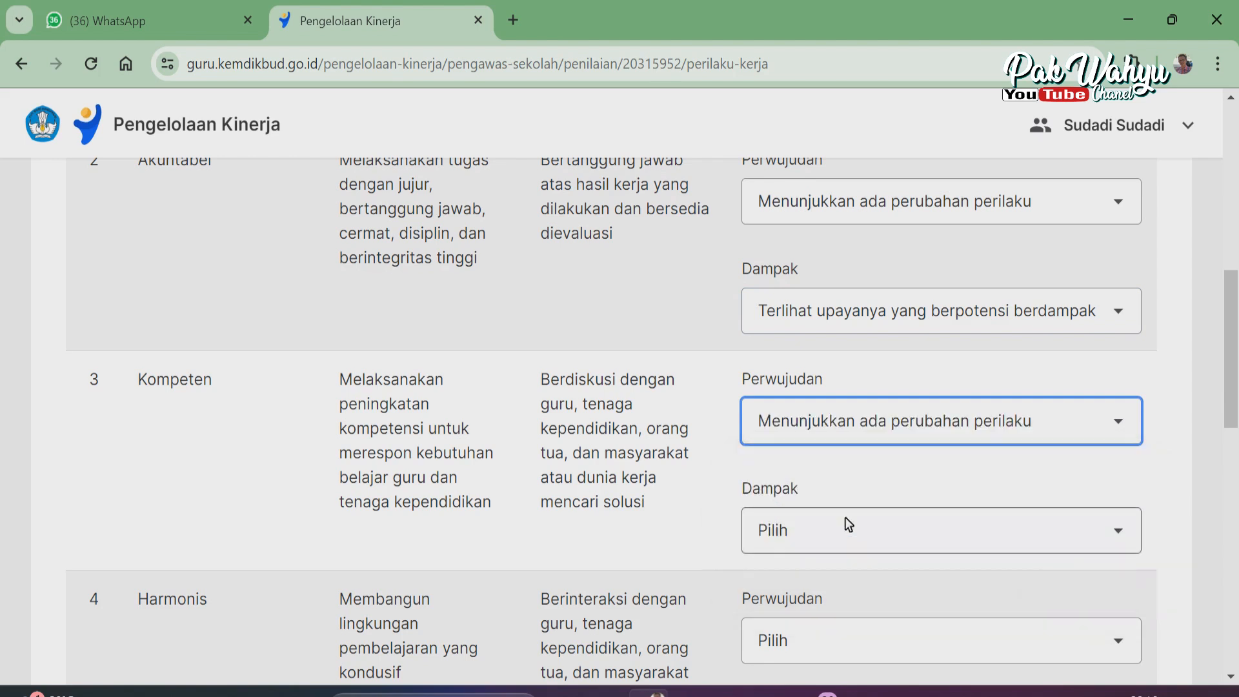
click(1129, 532)
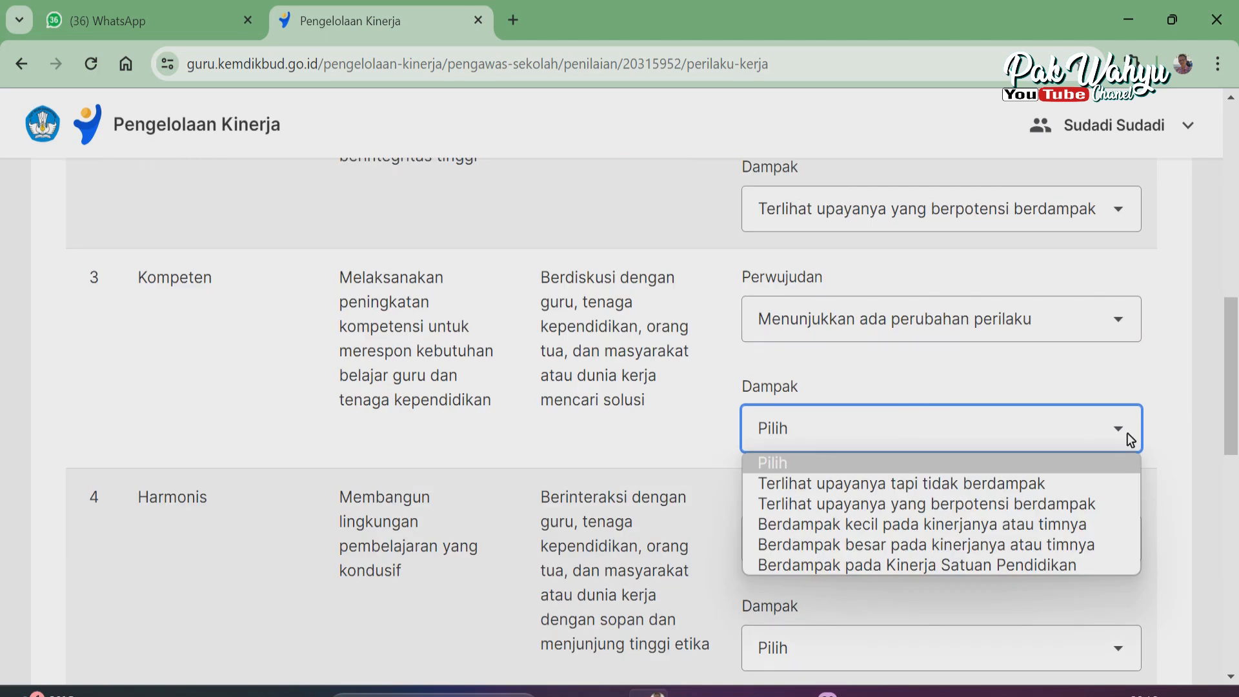
click(952, 545)
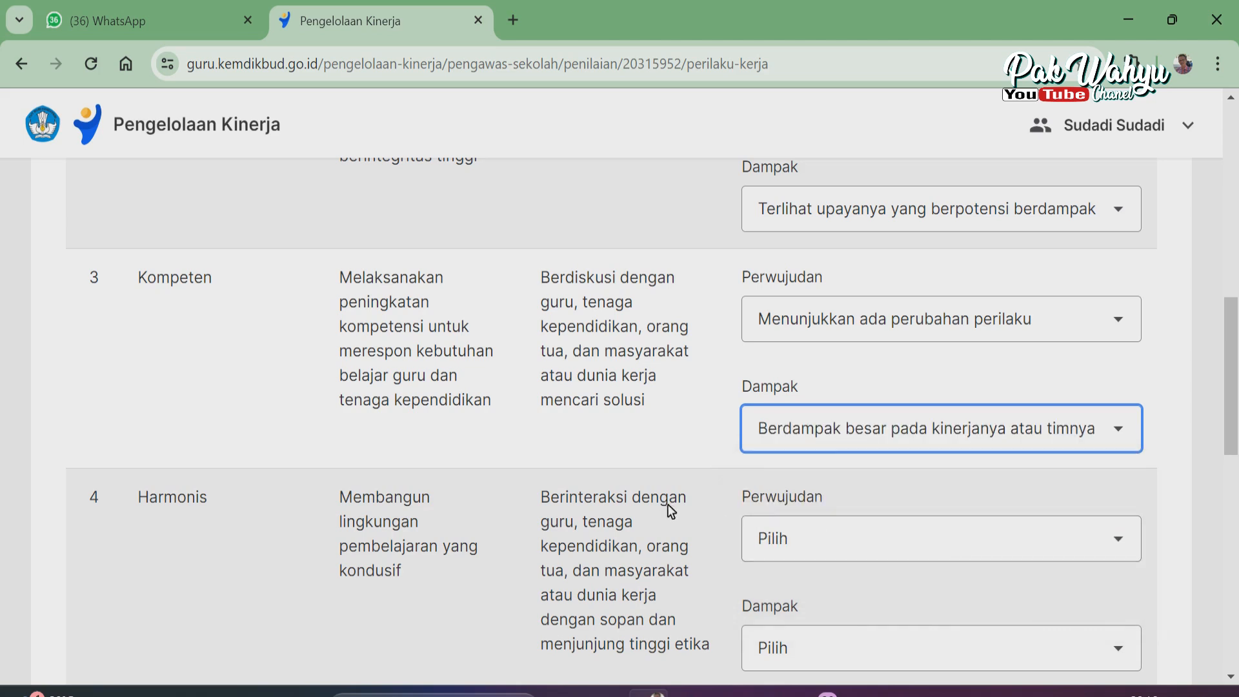
Rate the Harmonis aspect with Perwujudan "Menunjukkan ada perubahan perilaku" and Dampak "Terlihat upayanya yang berpotensi berdampak".
scroll(541, 498, up, 8)
scroll(541, 498, down, 8)
scroll(597, 539, down, 2)
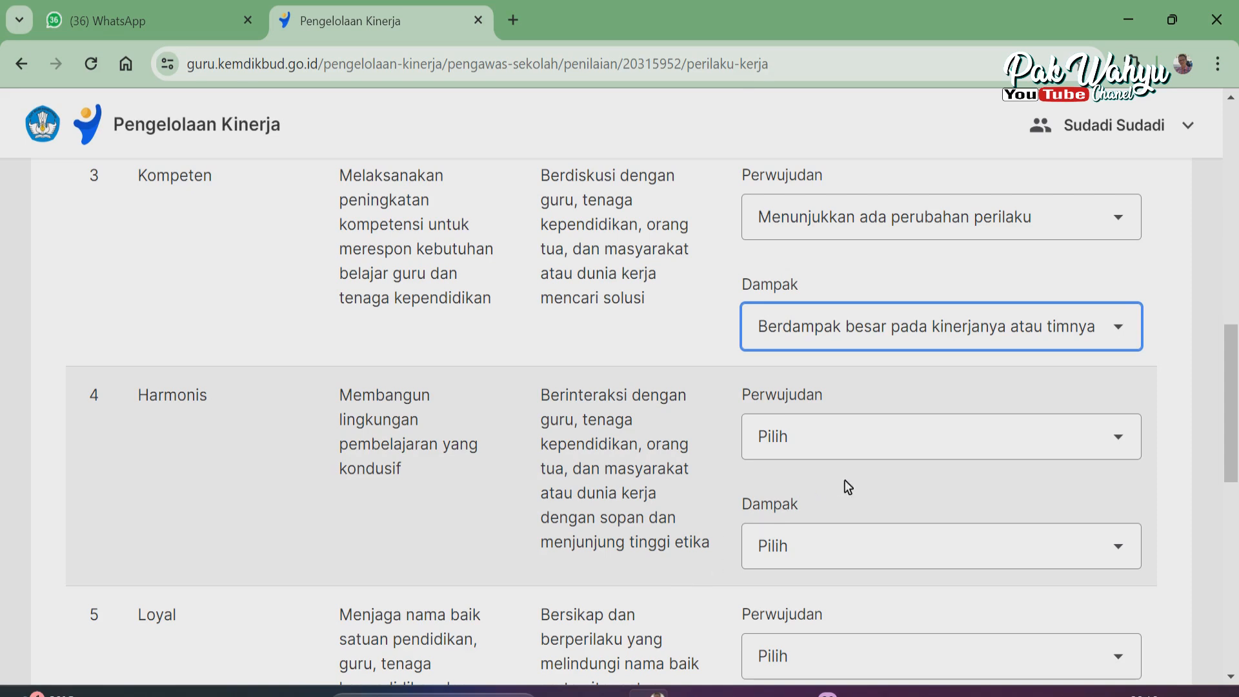
click(1116, 439)
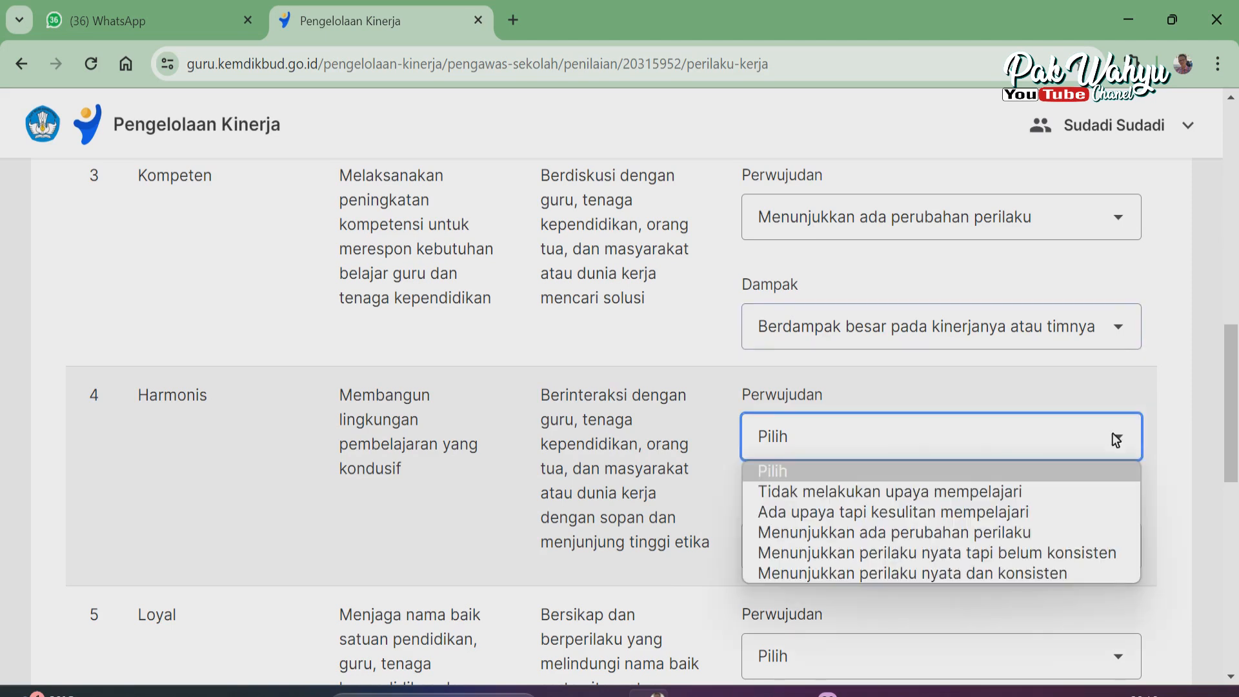
click(924, 532)
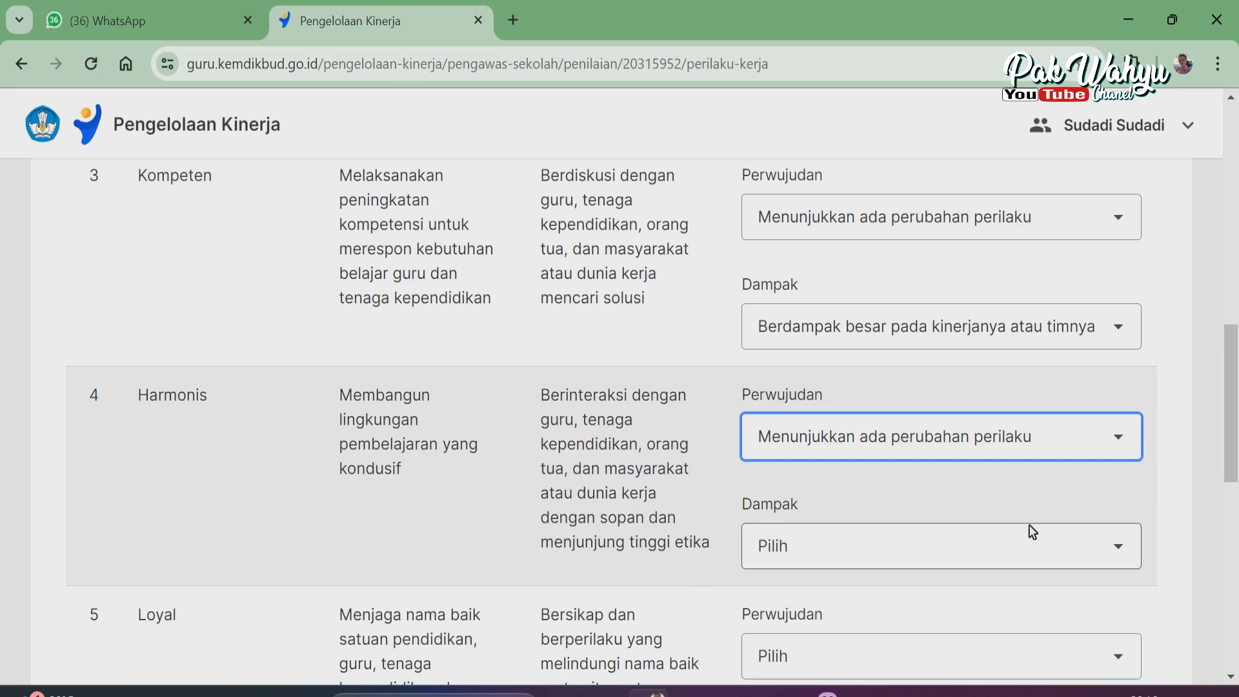
click(1106, 543)
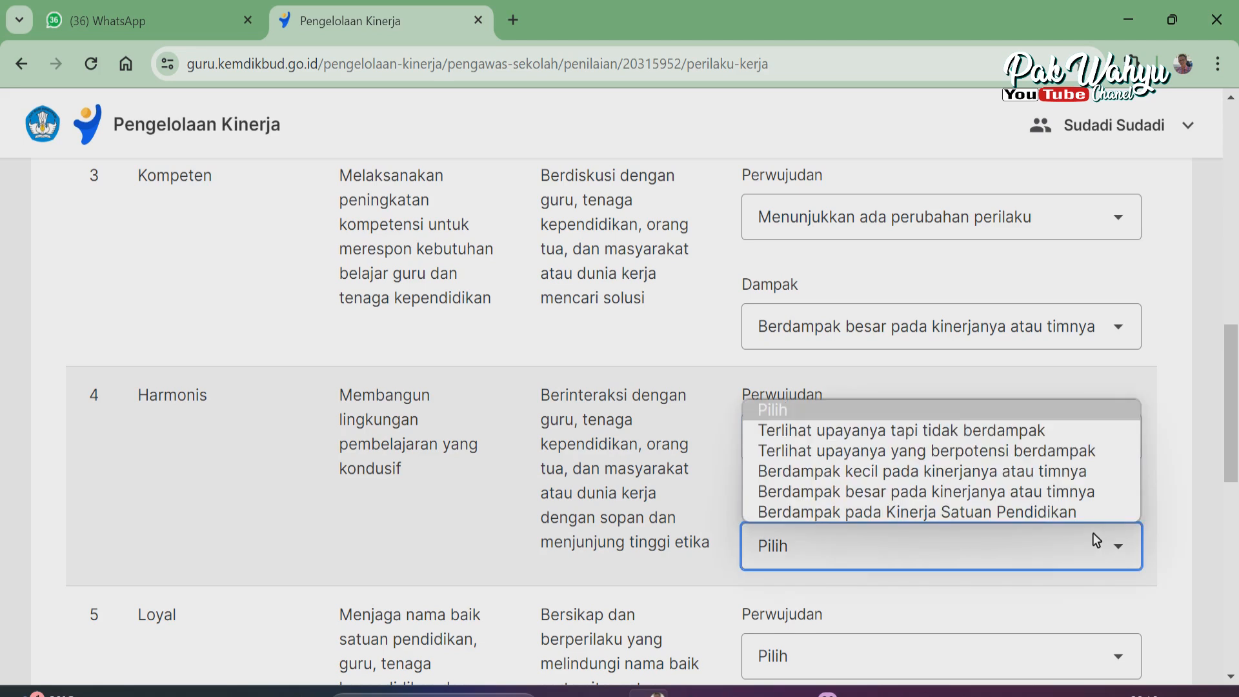
click(934, 452)
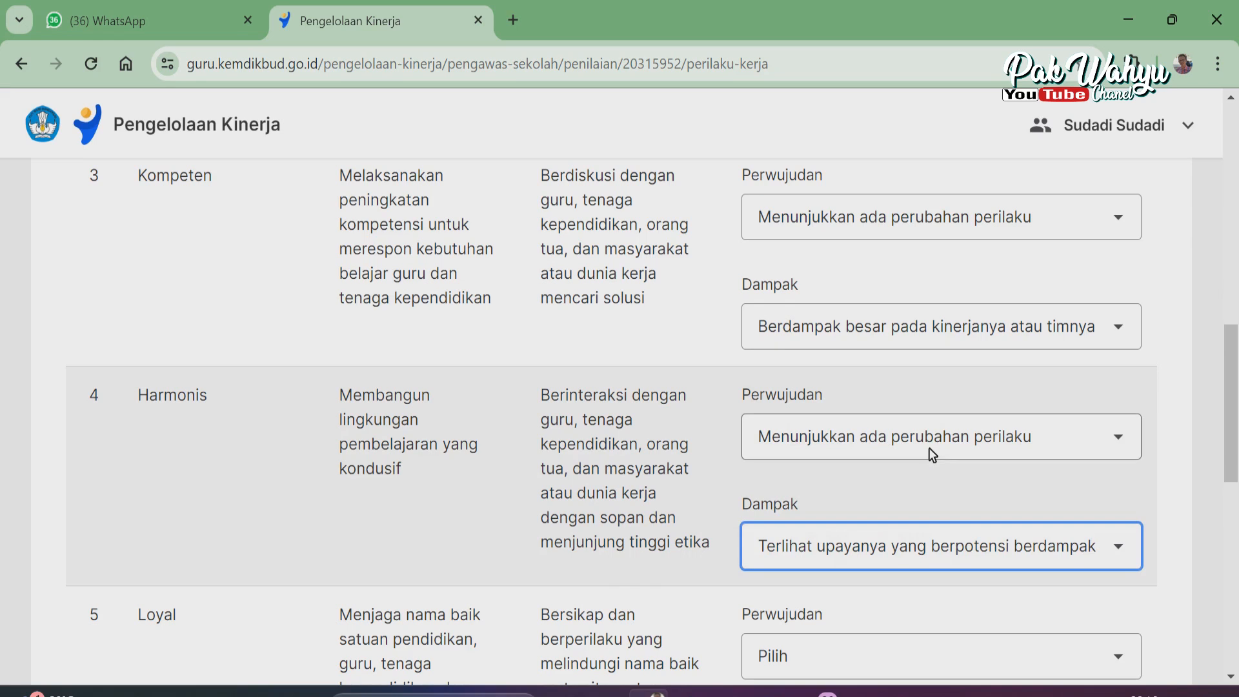
Rate the Loyal aspect with Perwujudan "Menunjukkan ada perubahan perilaku" and Dampak "Terlihat upayanya yang berpotensi berdampak".
scroll(849, 461, down, 1)
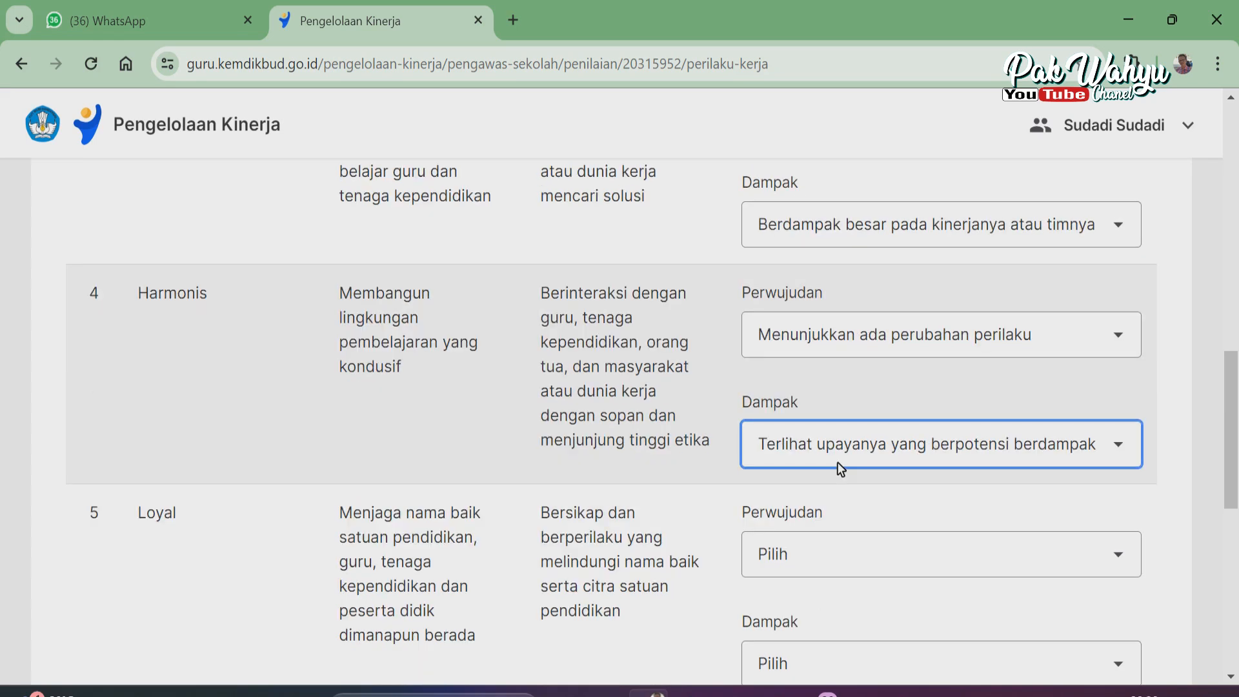
scroll(838, 462, down, 1)
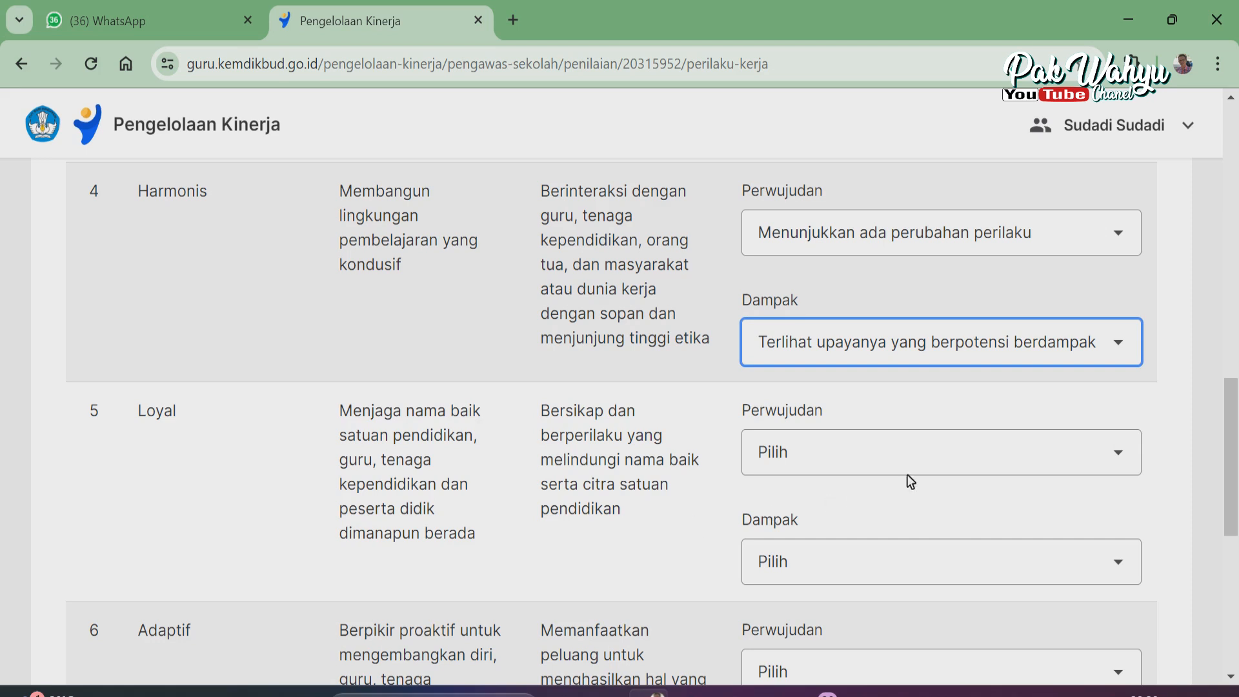
click(1105, 454)
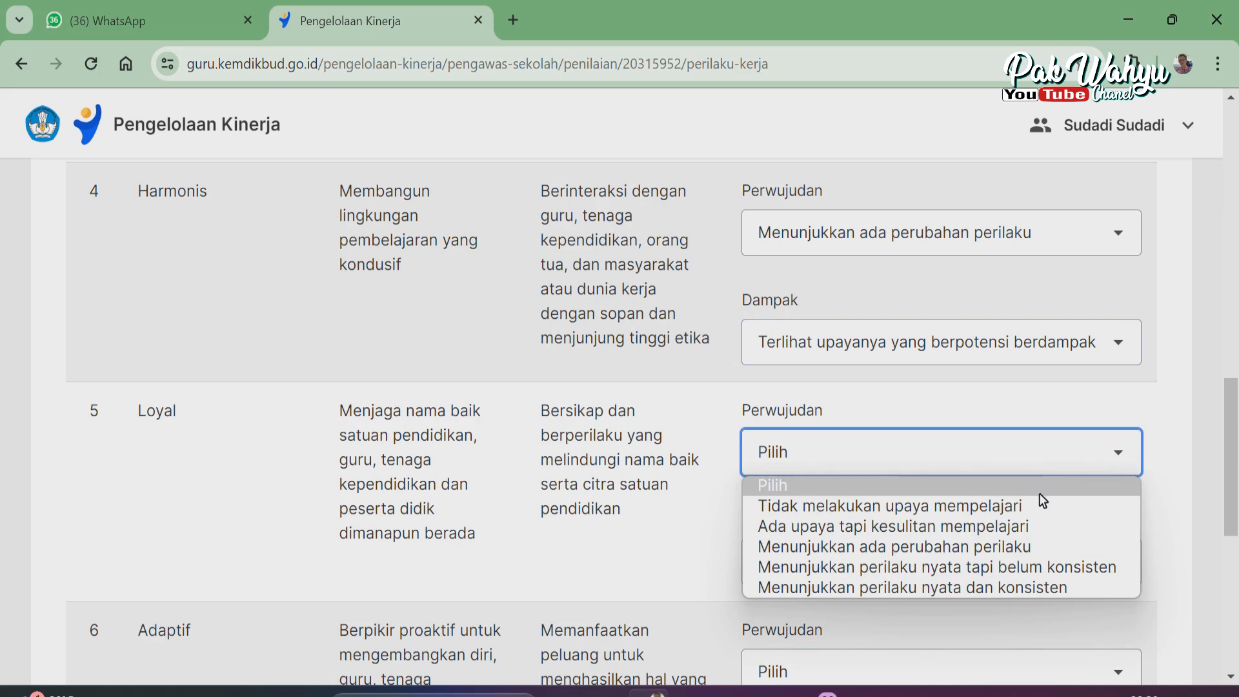
click(1017, 546)
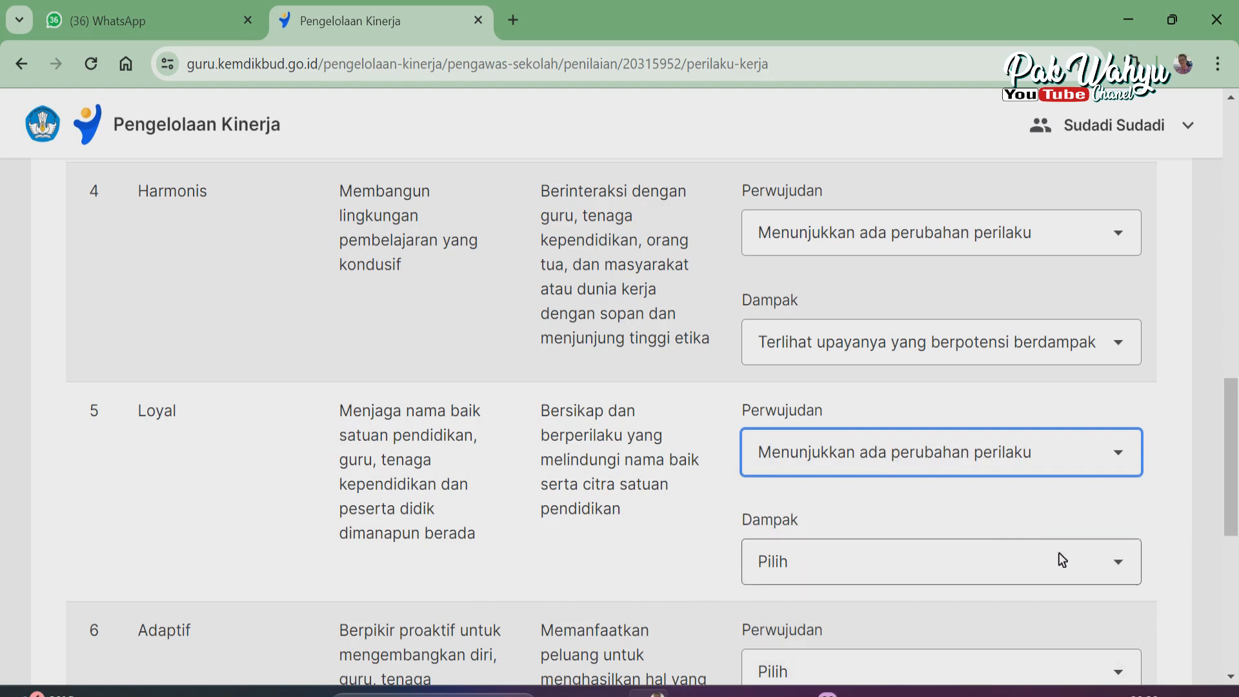
click(1111, 571)
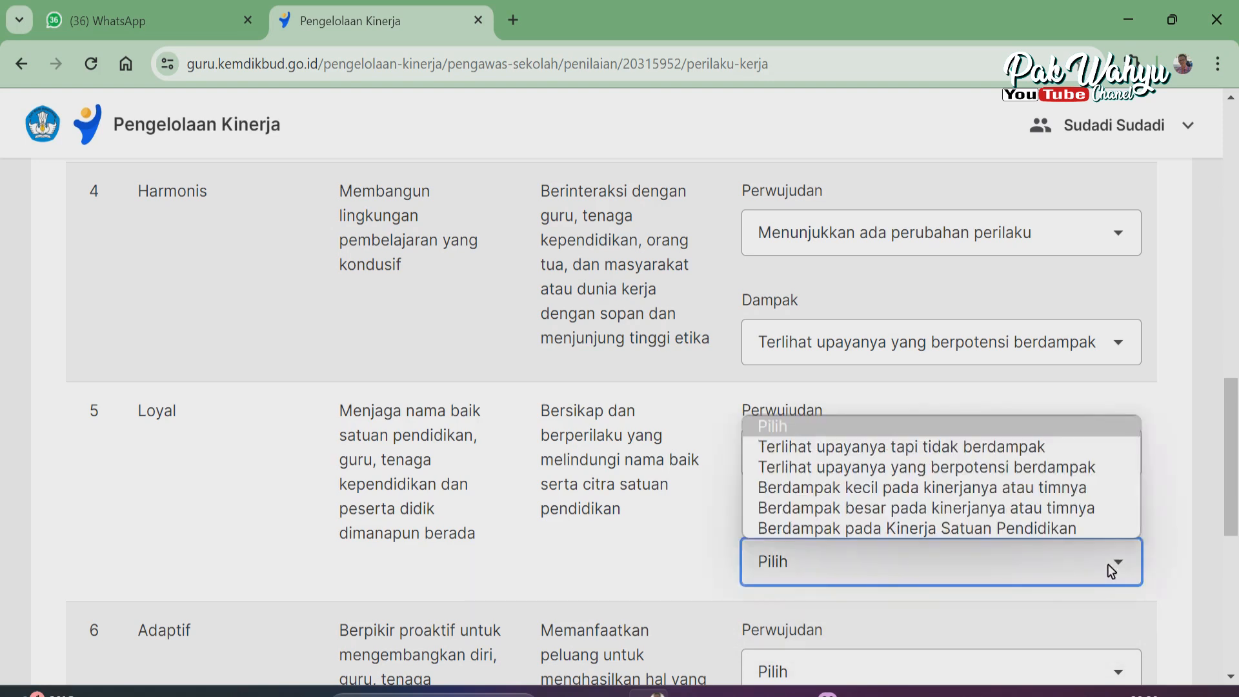
click(835, 467)
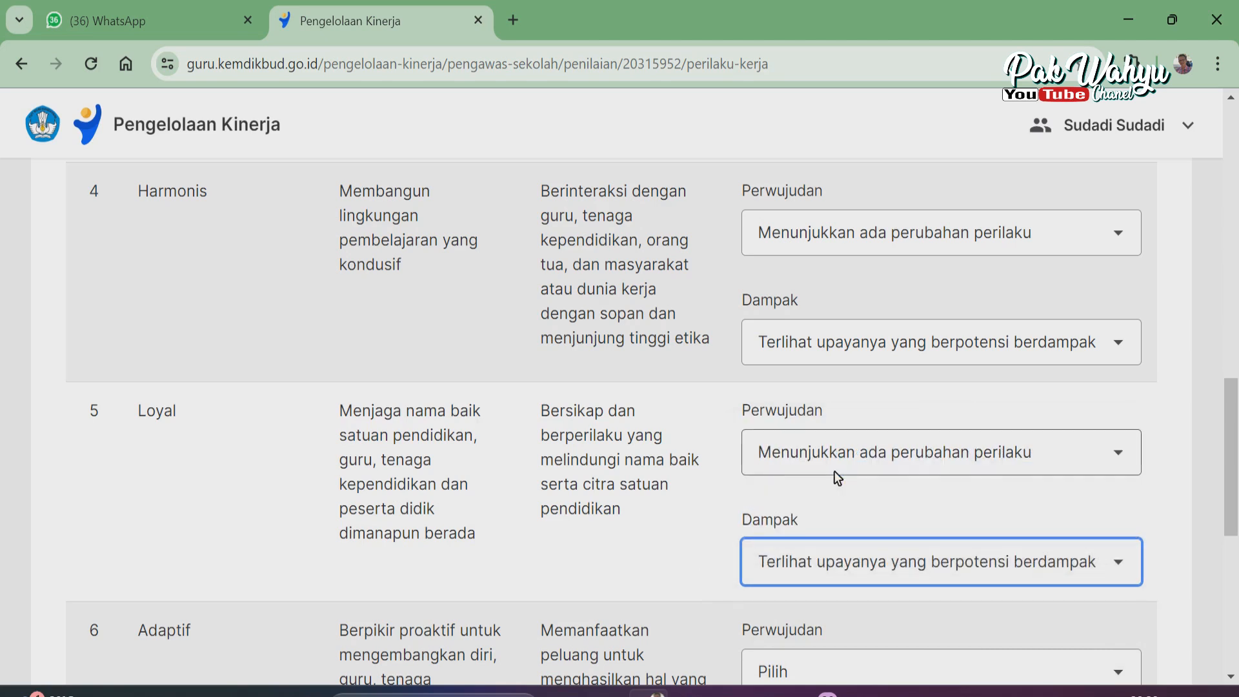
Rate the Adaptif aspect with Perwujudan "Menunjukkan ada perubahan perilaku" and Dampak "Terlihat upayanya yang berpotensi berdampak".
scroll(827, 478, down, 5)
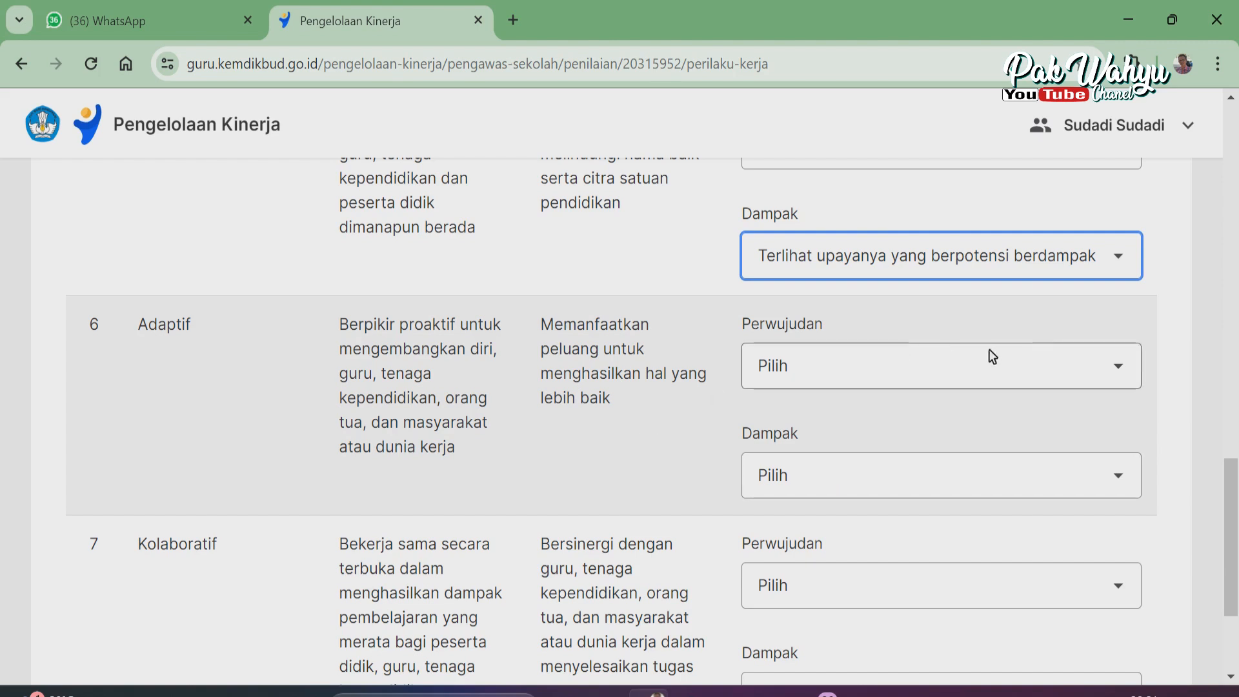
click(1101, 365)
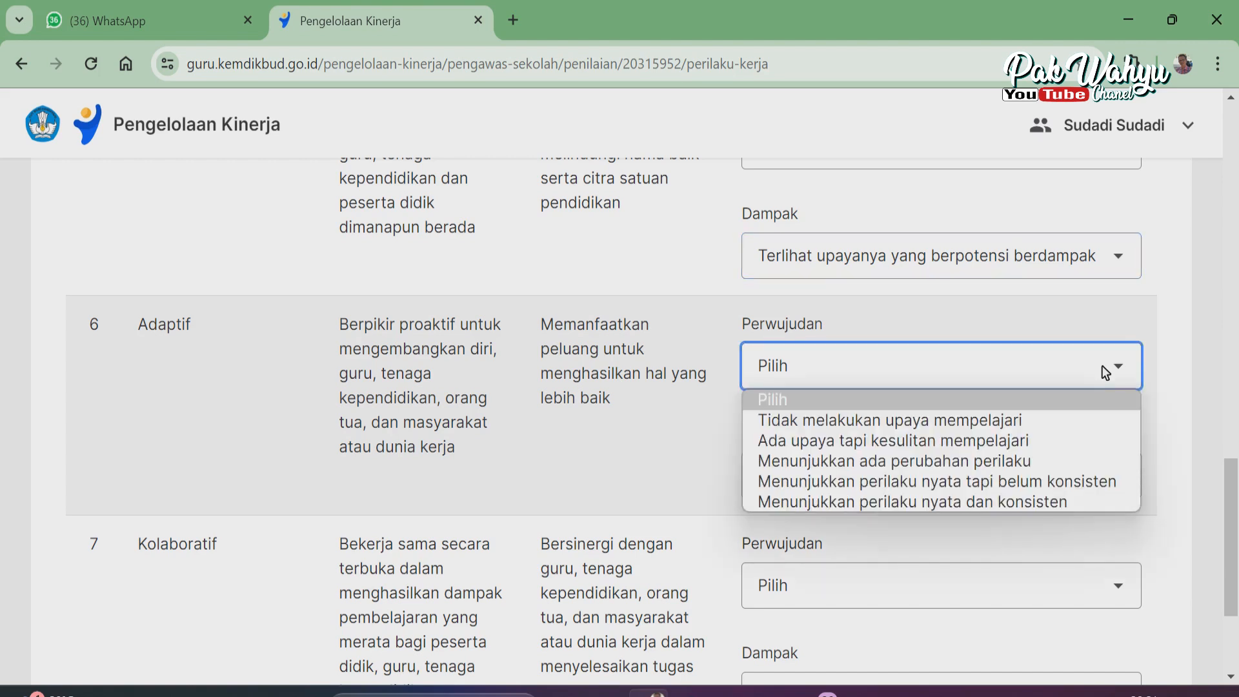
click(909, 466)
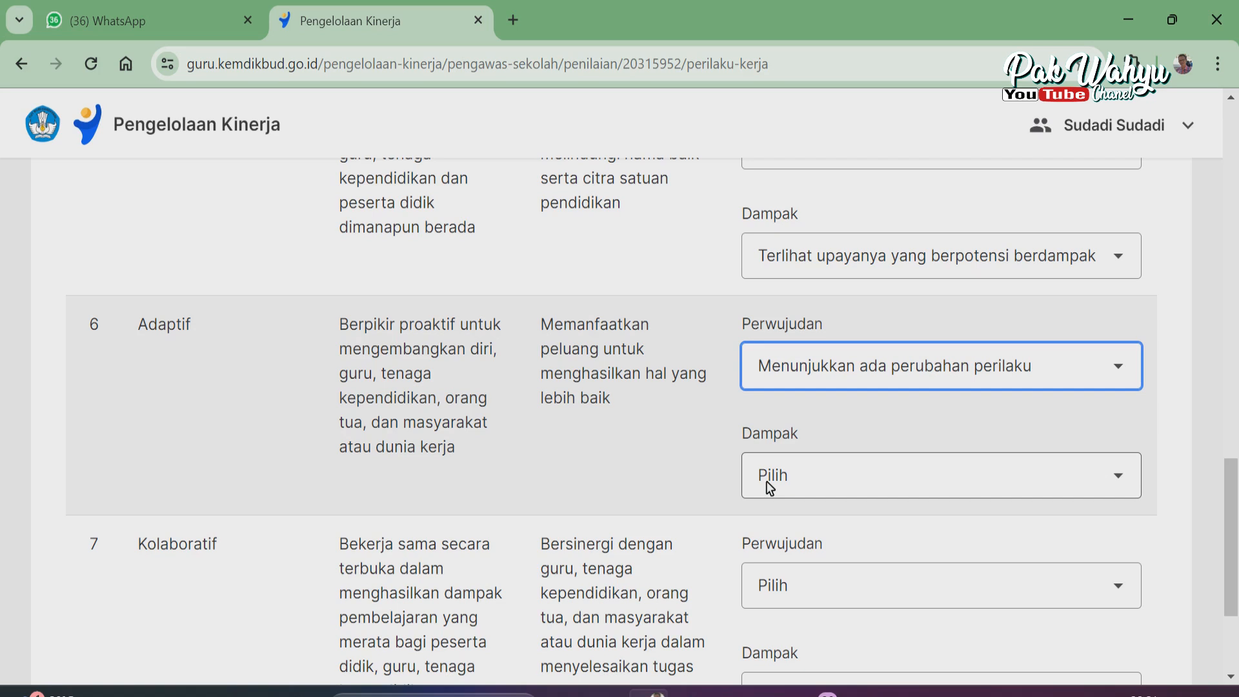
click(1129, 479)
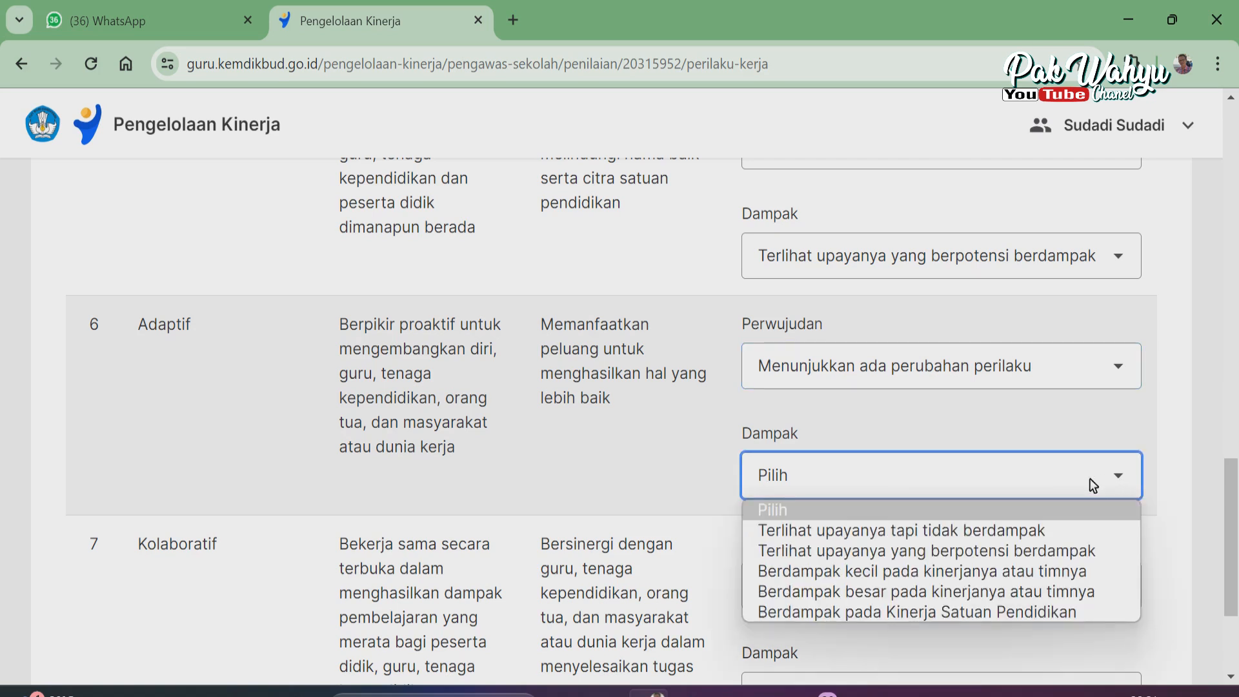
click(985, 554)
Rate the Kolaboratif aspect with Perwujudan "Menunjukkan ada perubahan perilaku" and Dampak "Terlihat upayanya yang berpotensi berdampak".
scroll(1001, 544, down, 3)
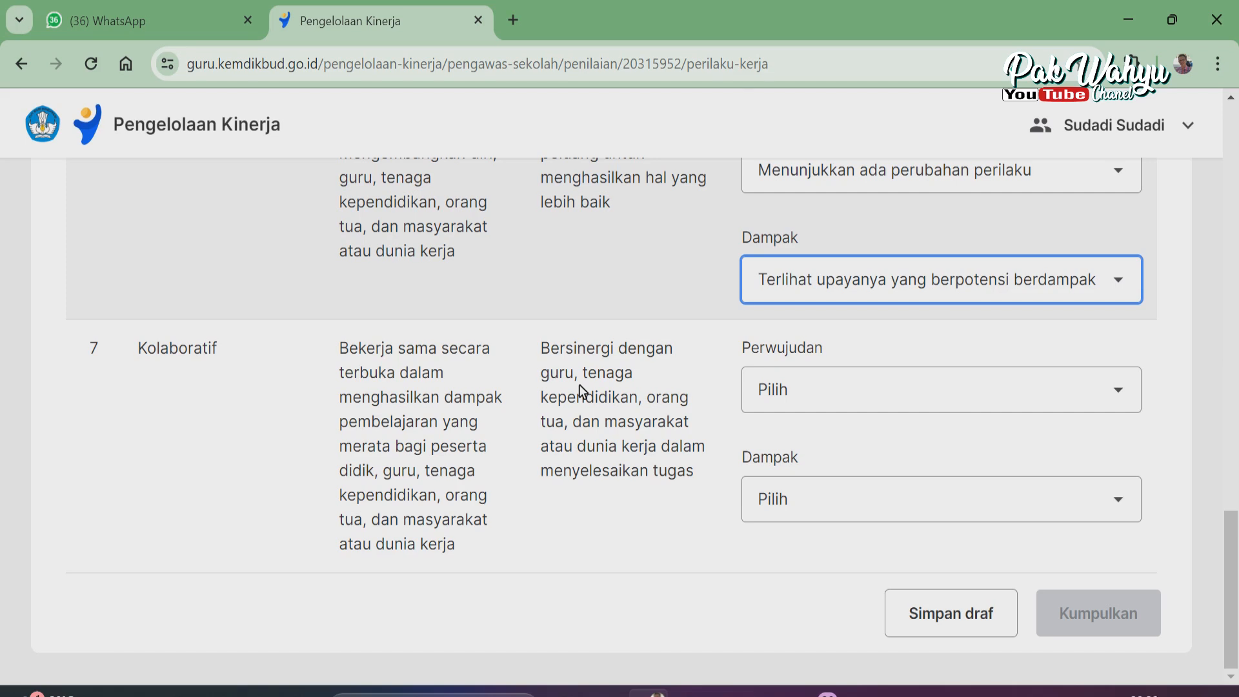
click(929, 392)
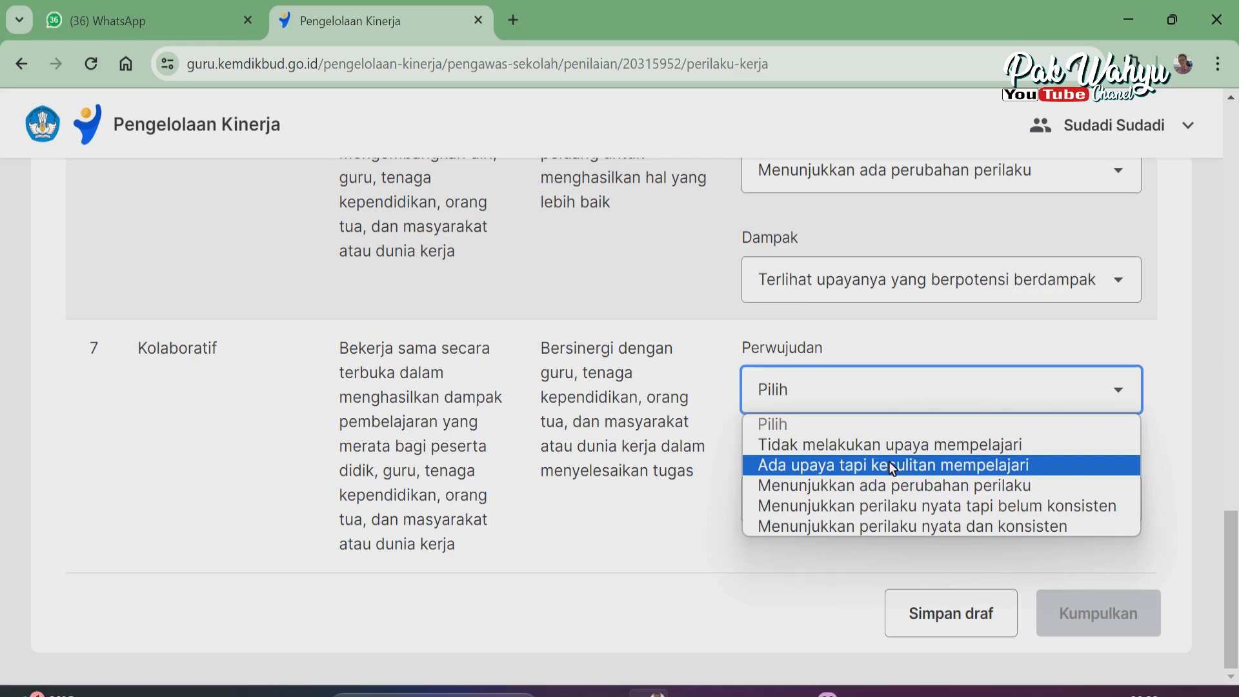
click(890, 485)
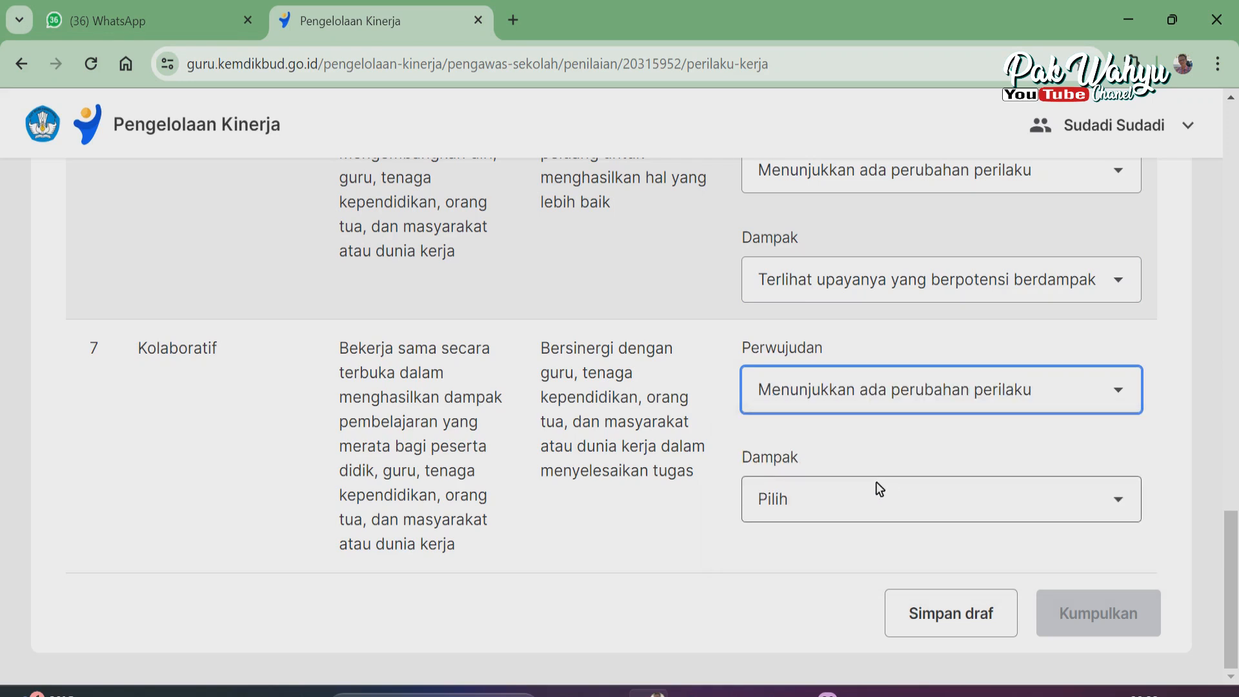
click(1106, 496)
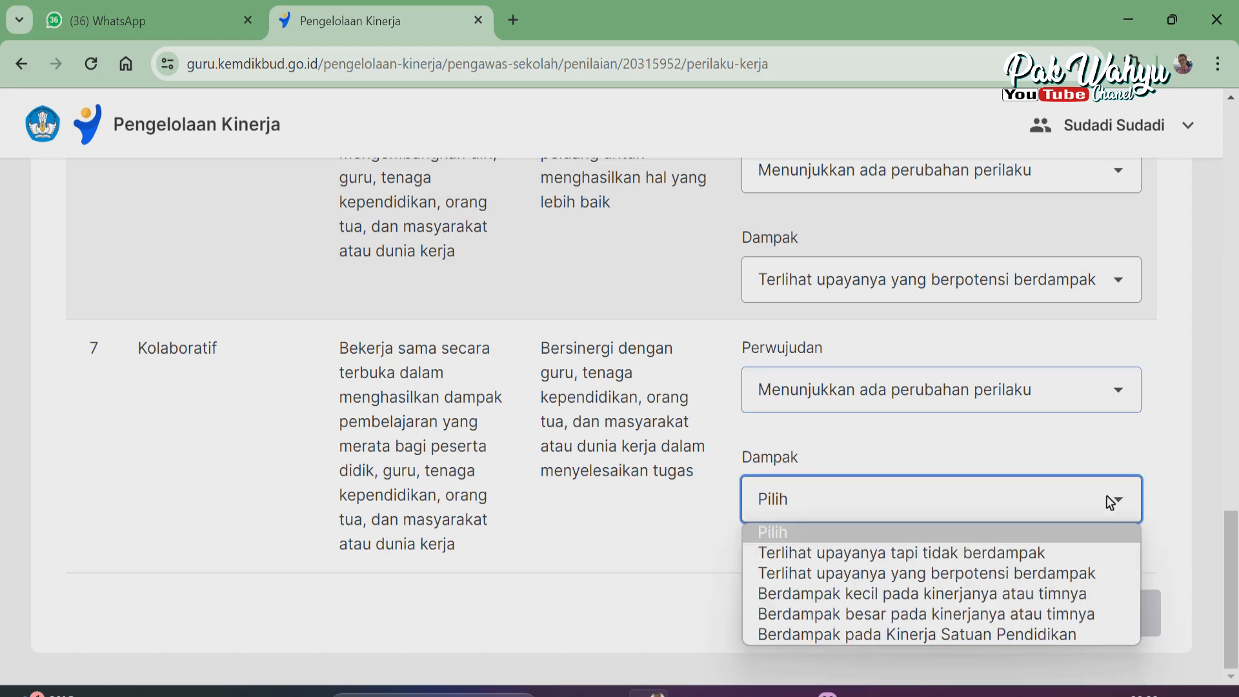
click(982, 574)
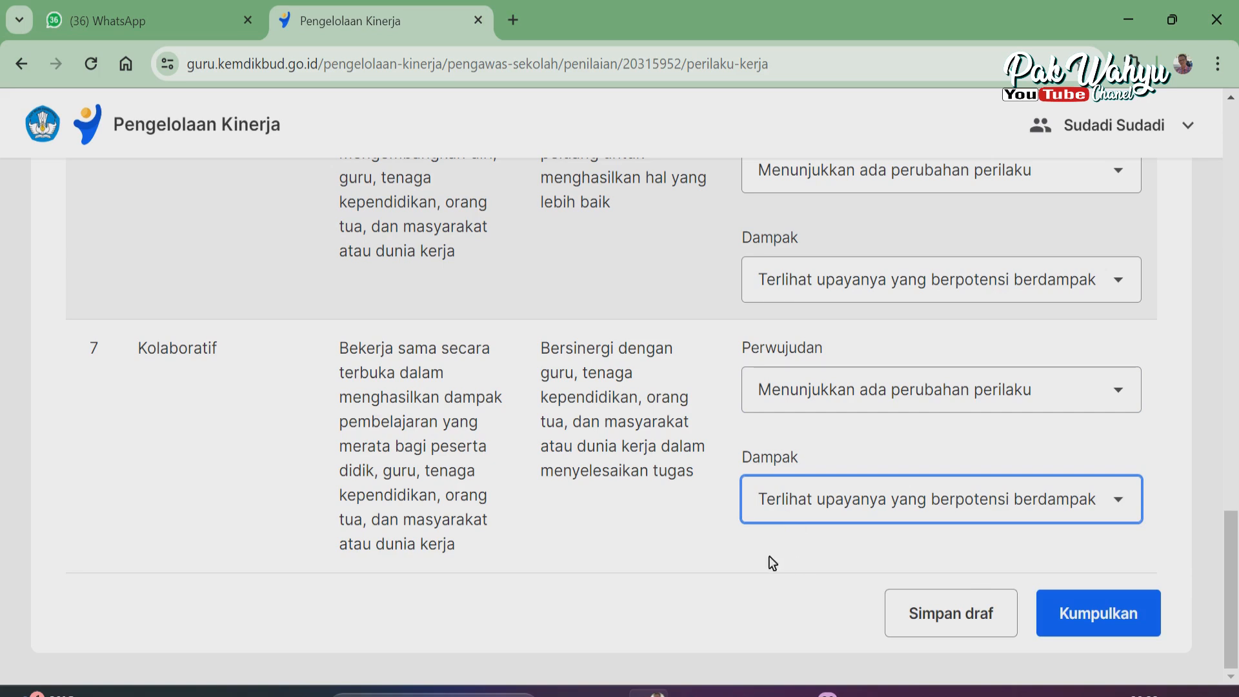
Review the Perwujudan and Dampak ratings chosen for all seven aspects, from Berorientasi Pelayanan to Kolaboratif.
scroll(753, 400, up, 15)
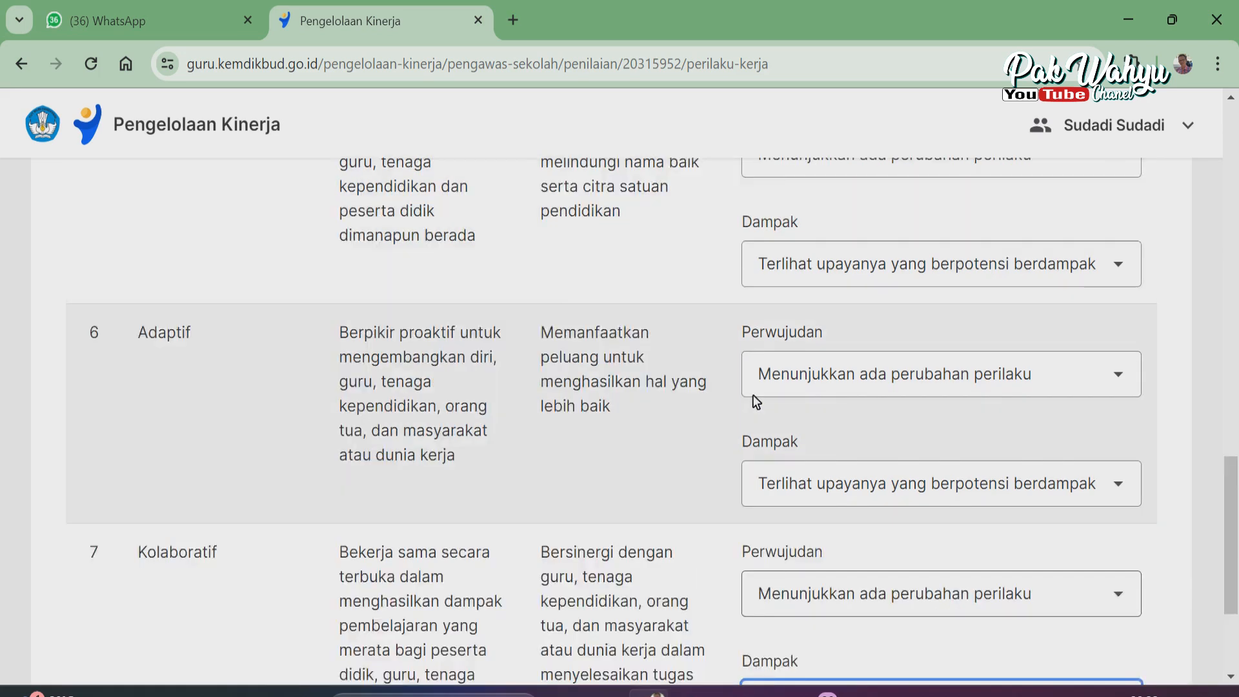
scroll(827, 367, up, 6)
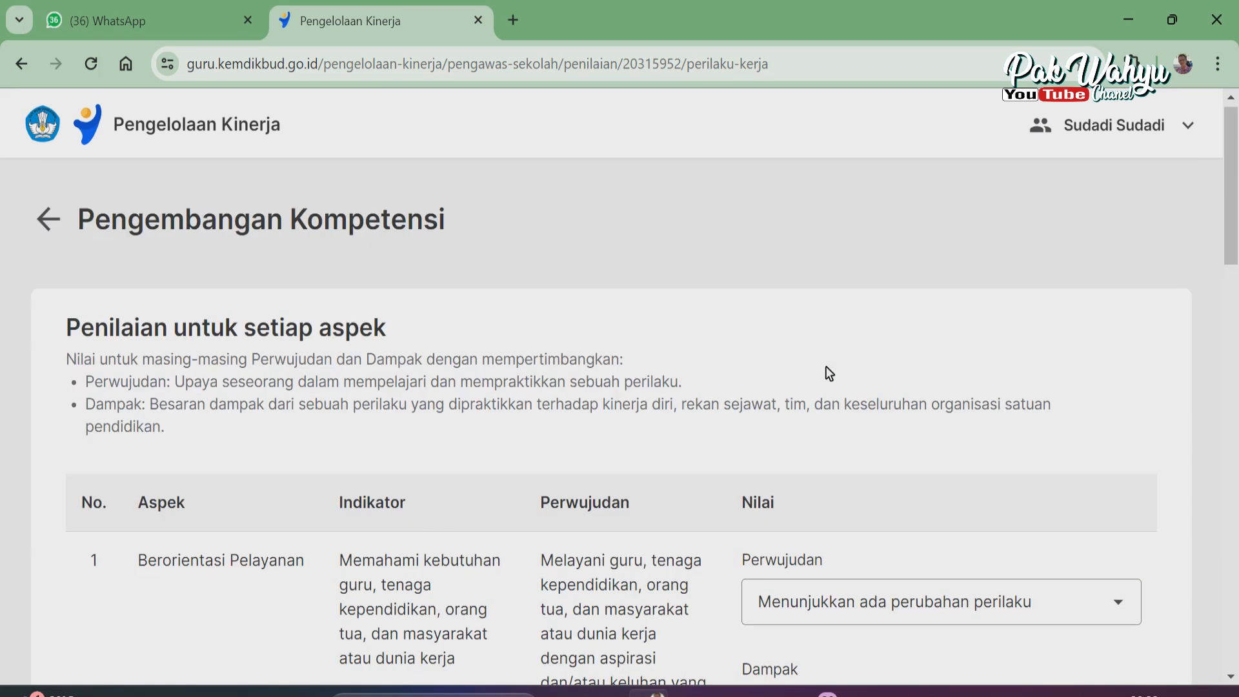
scroll(826, 367, down, 5)
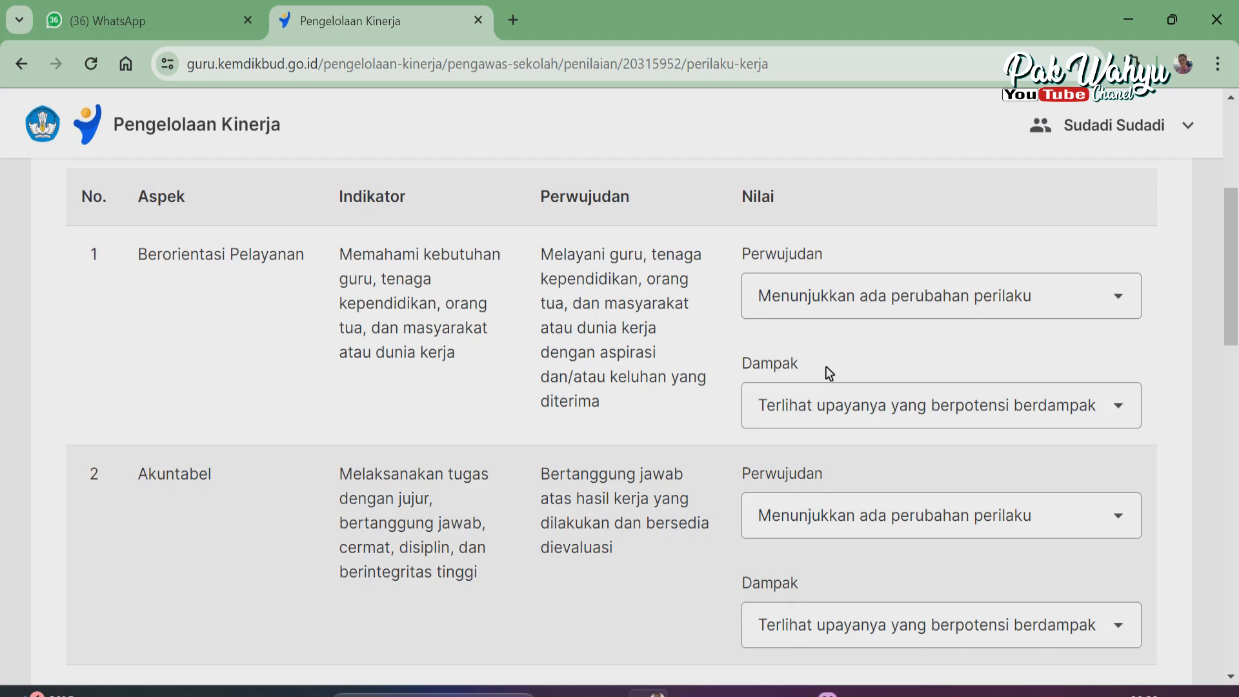
scroll(826, 366, down, 10)
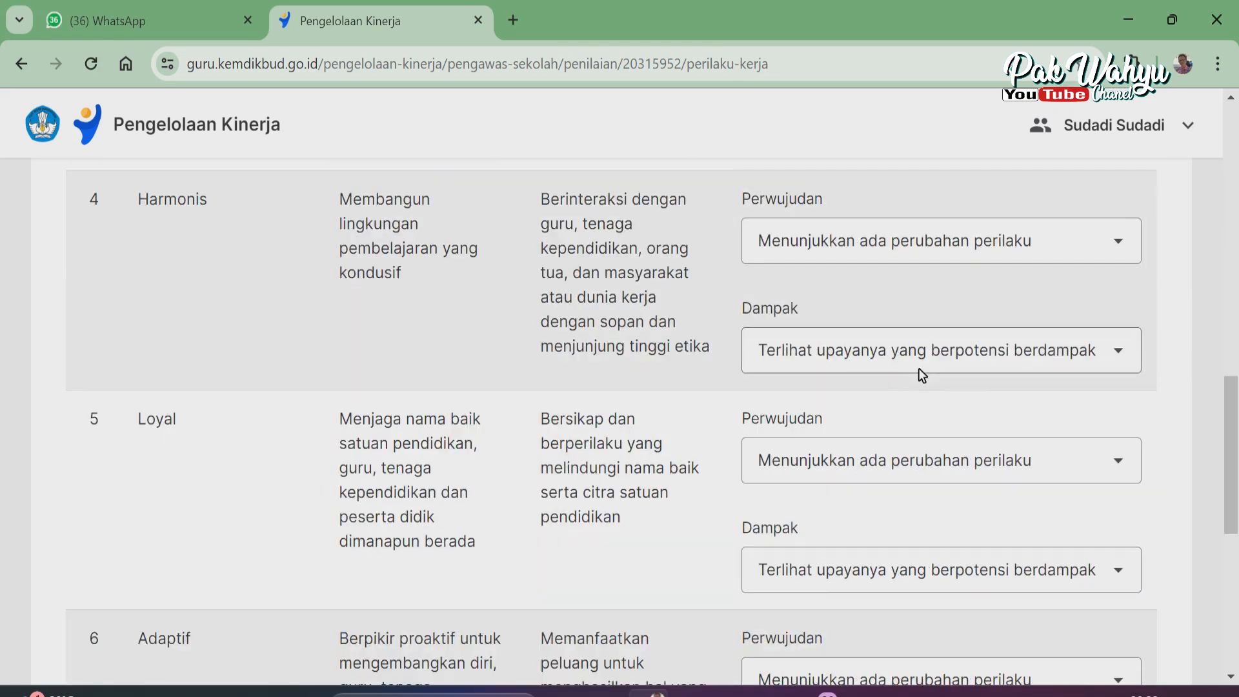
scroll(920, 369, down, 8)
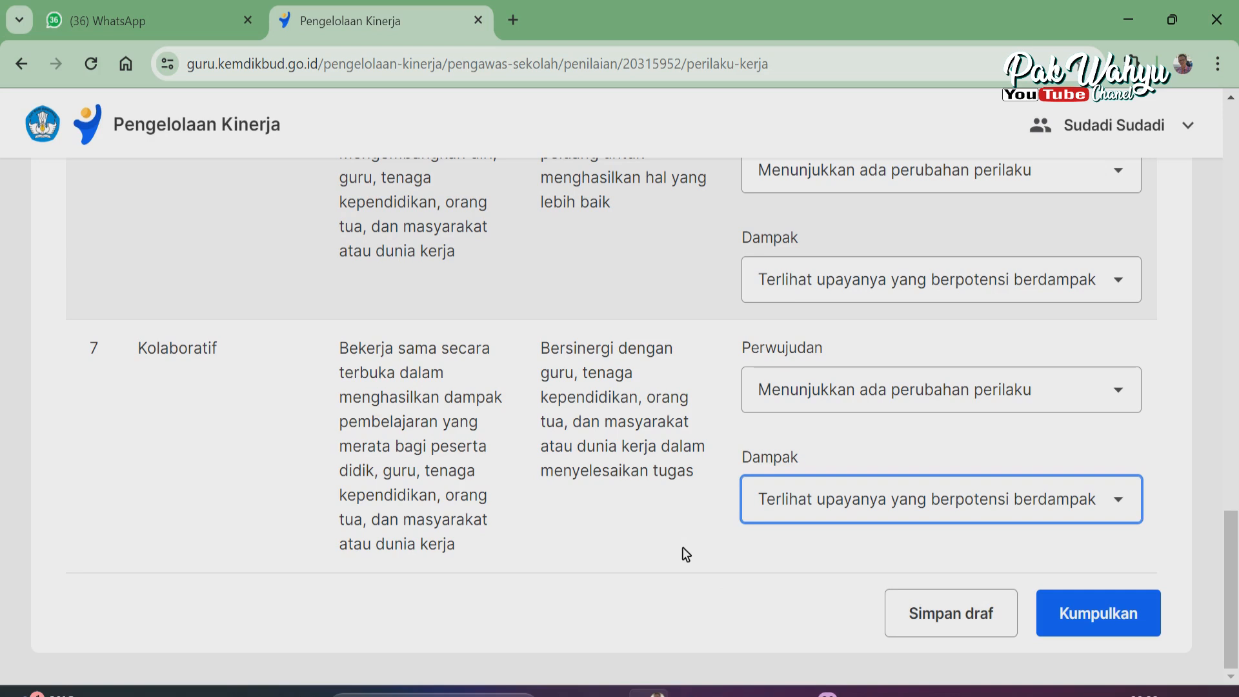
scroll(685, 554, up, 10)
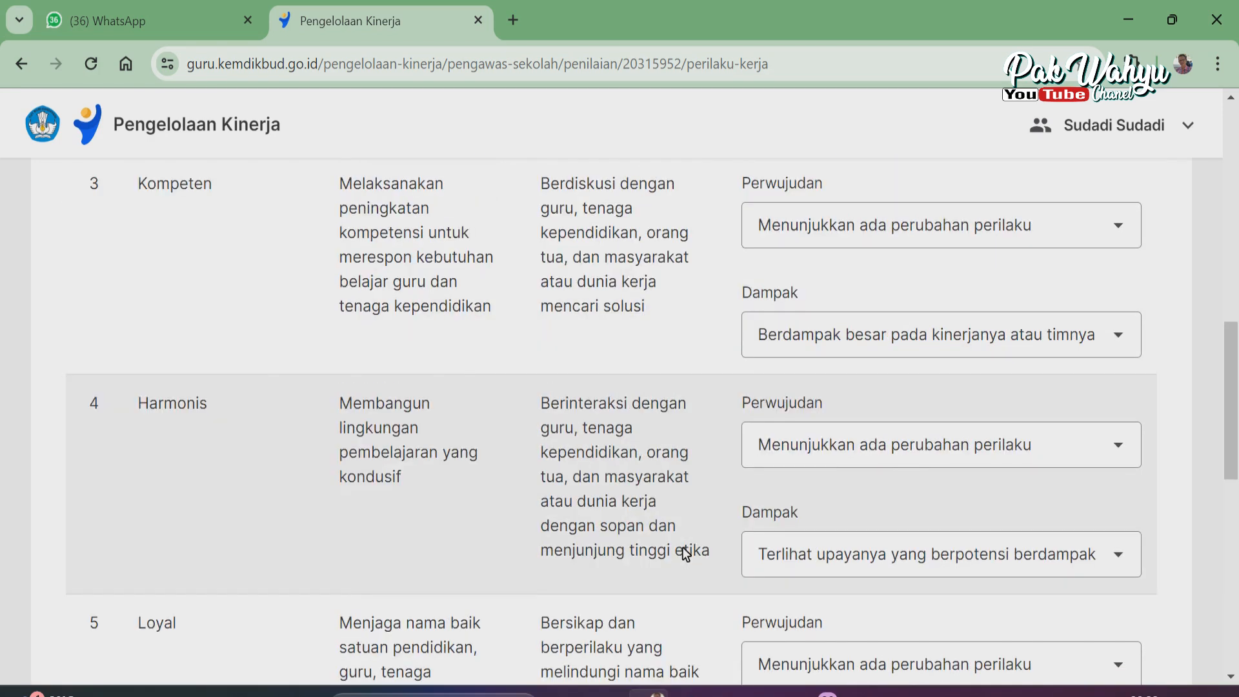
scroll(685, 554, up, 7)
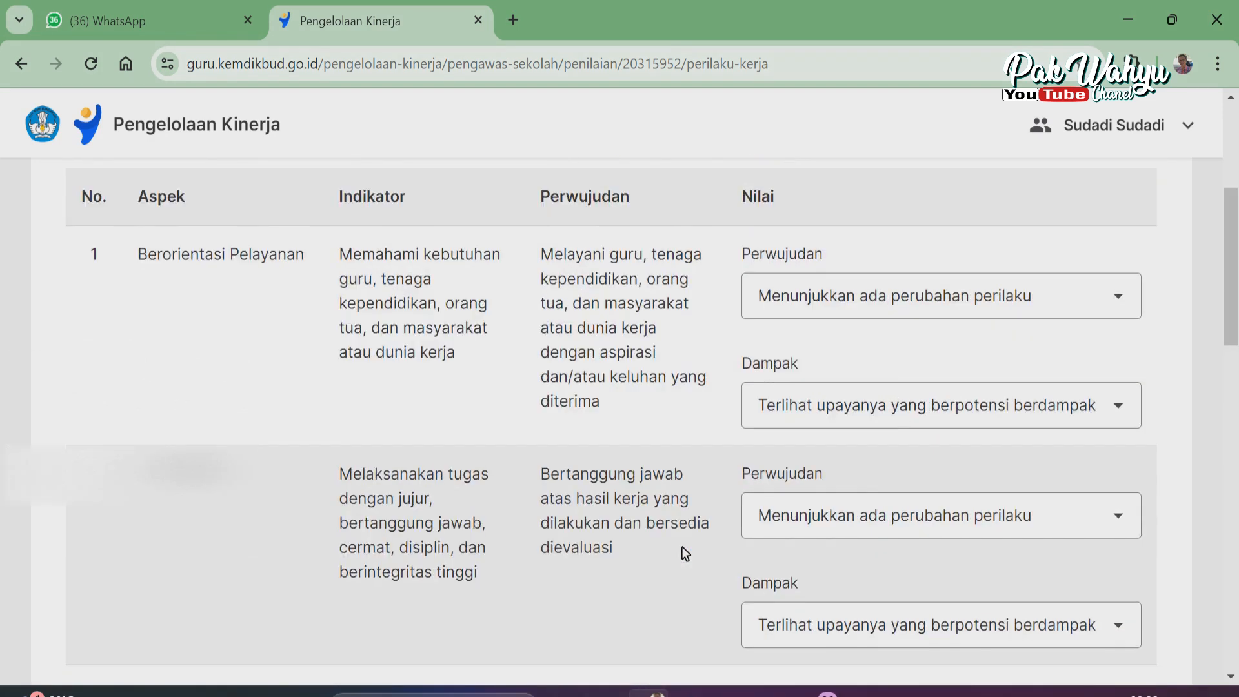
scroll(685, 554, up, 2)
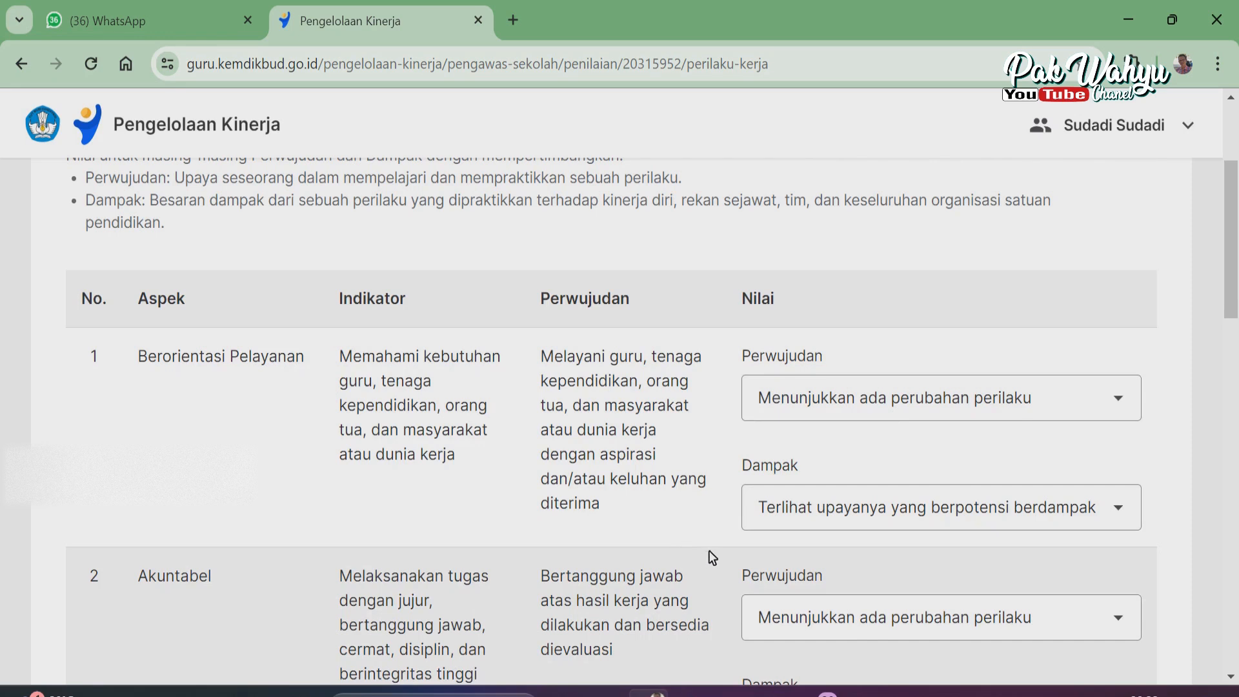
scroll(713, 557, down, 15)
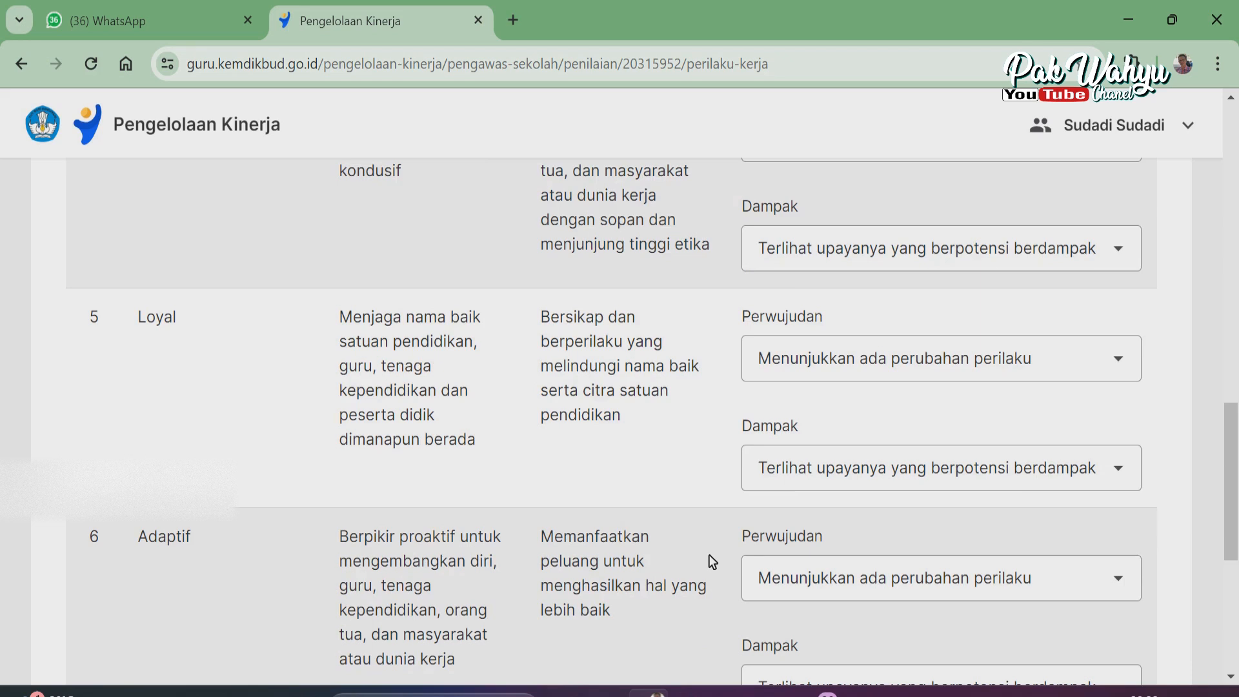
scroll(710, 557, down, 6)
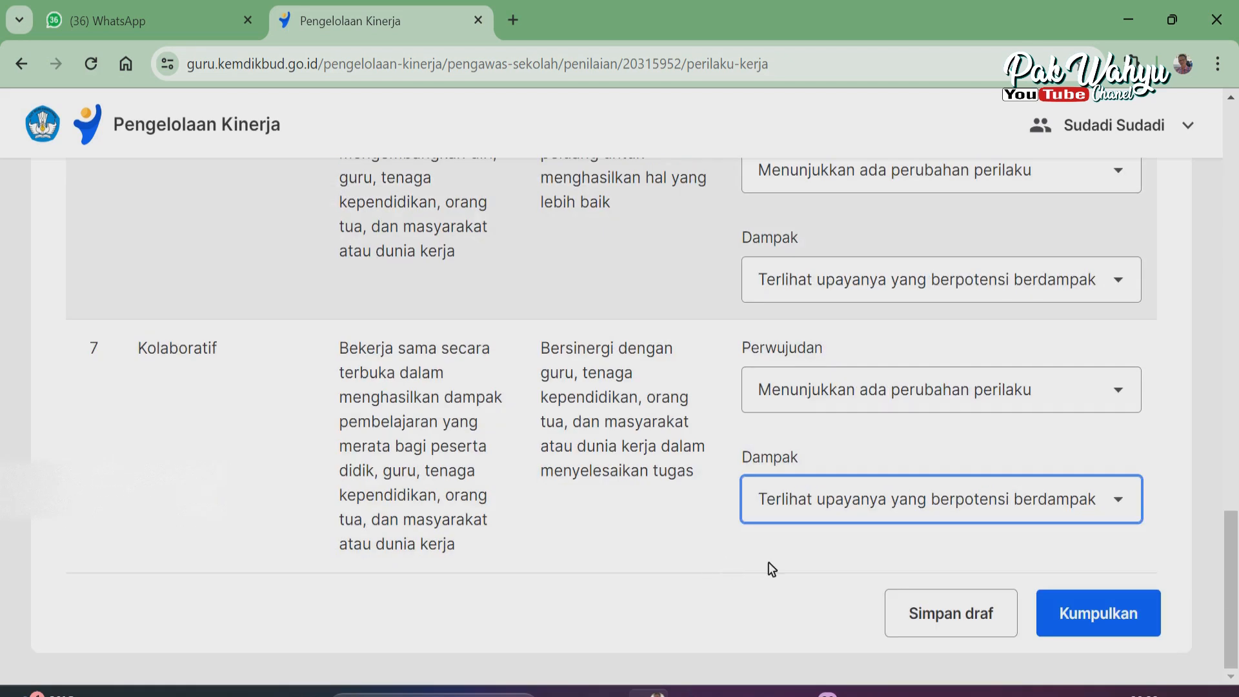
Submit the completed Perilaku Kerja ratings and confirm the submission.
click(1099, 608)
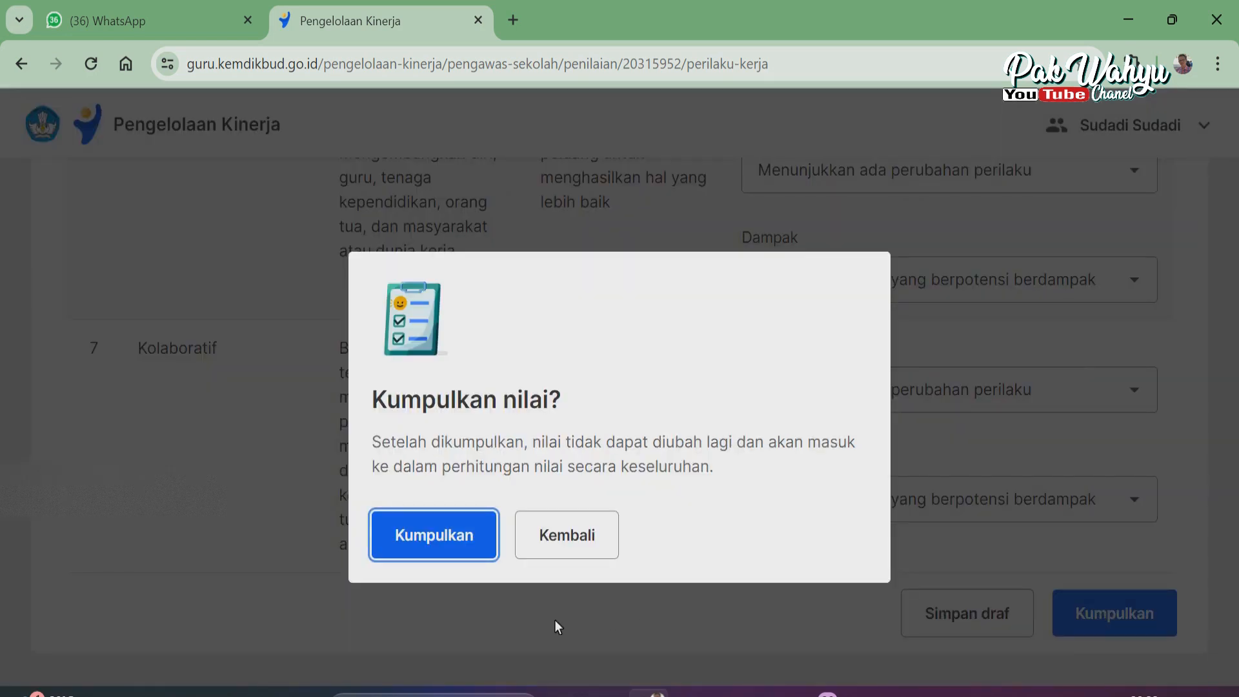
click(420, 533)
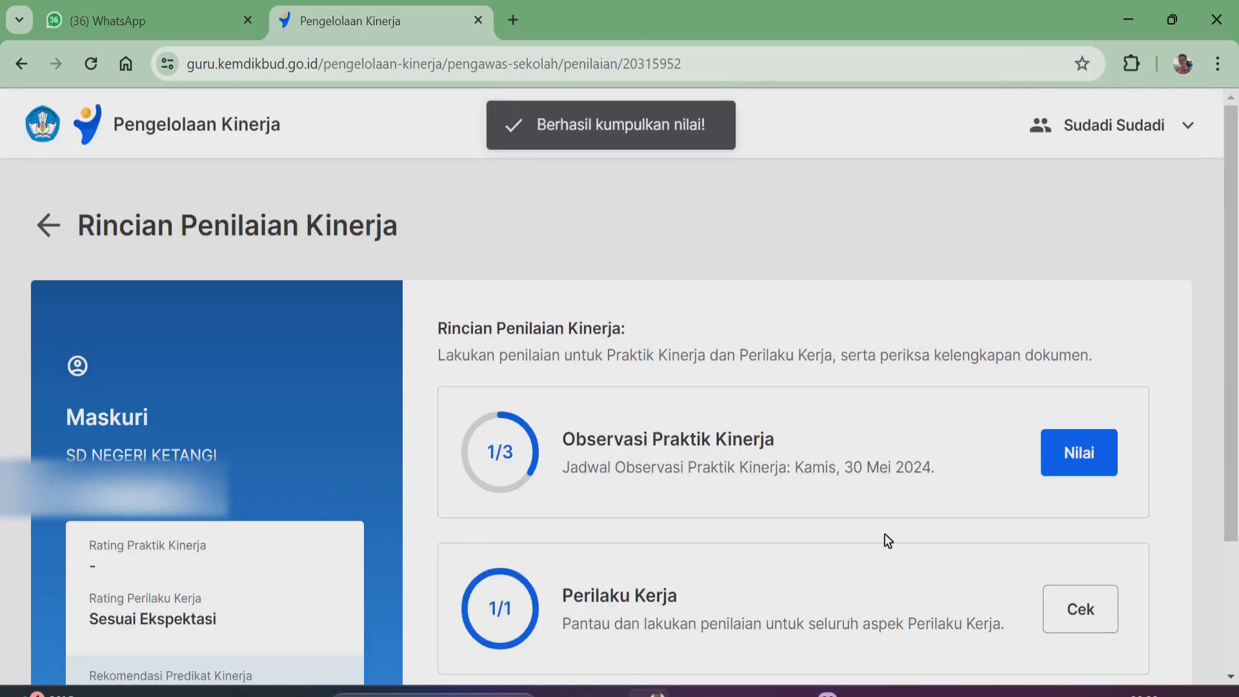
Open the explanation of Predikat Kinerja and study the Kuadran Kinerja Pegawai chart along both rating axes.
scroll(889, 541, down, 3)
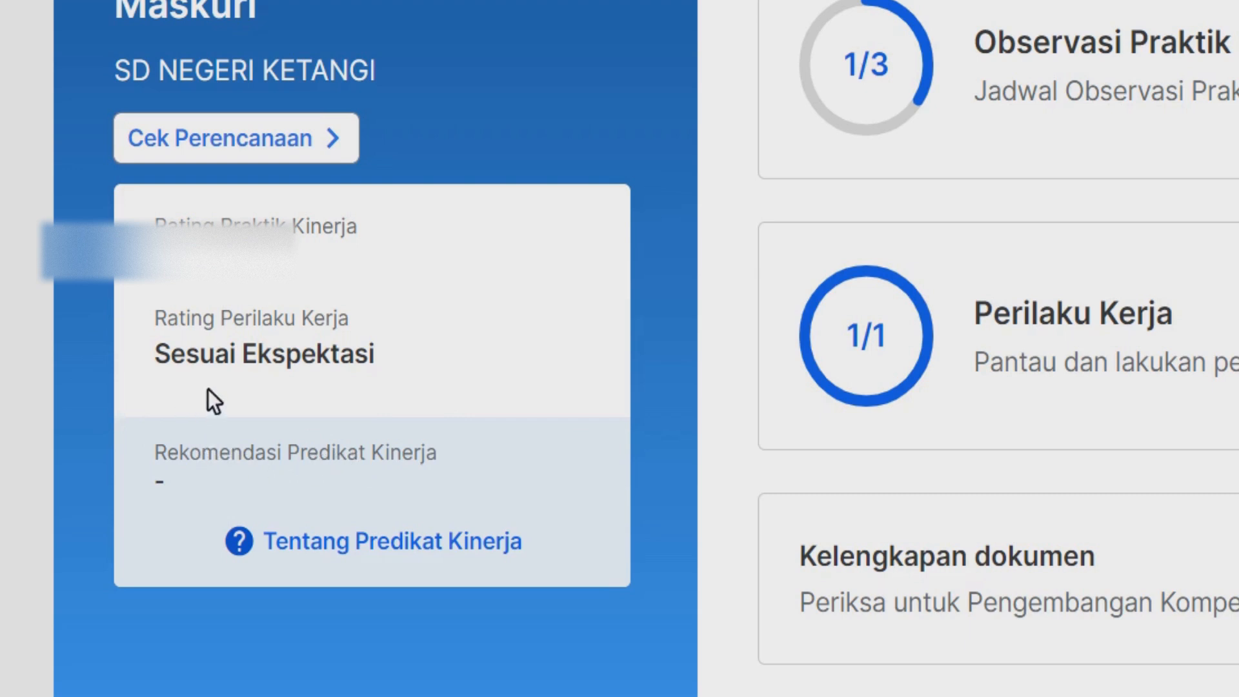
click(438, 545)
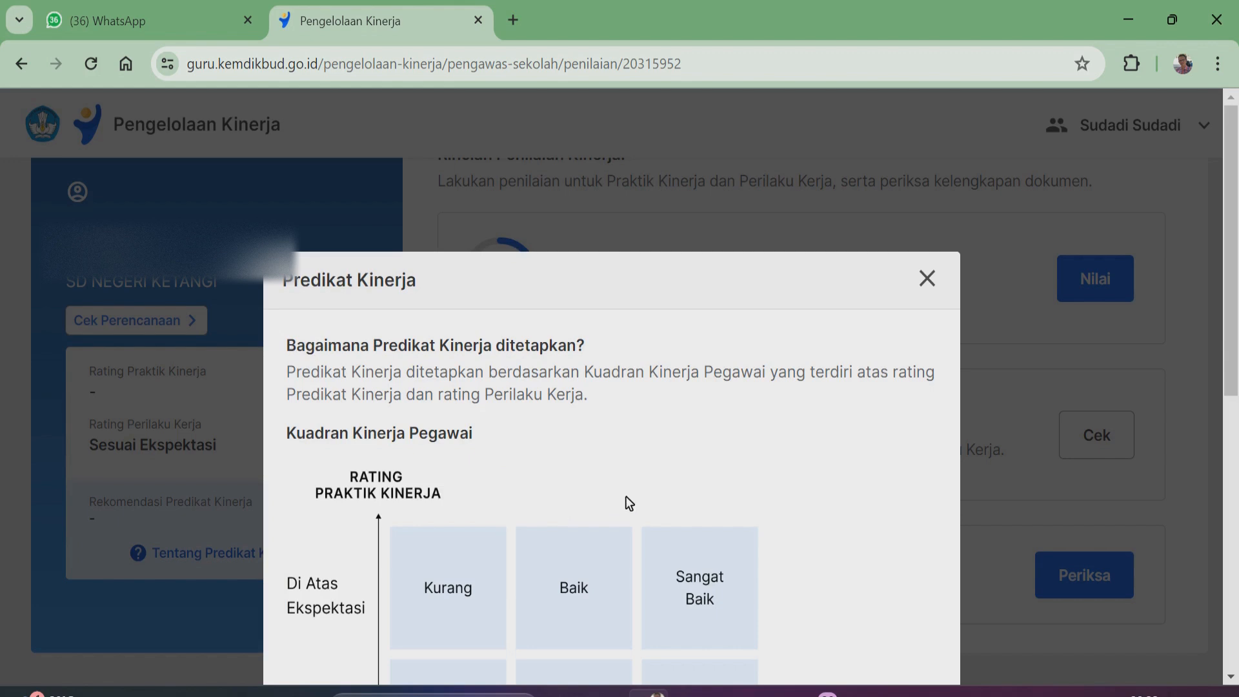
scroll(625, 495, down, 8)
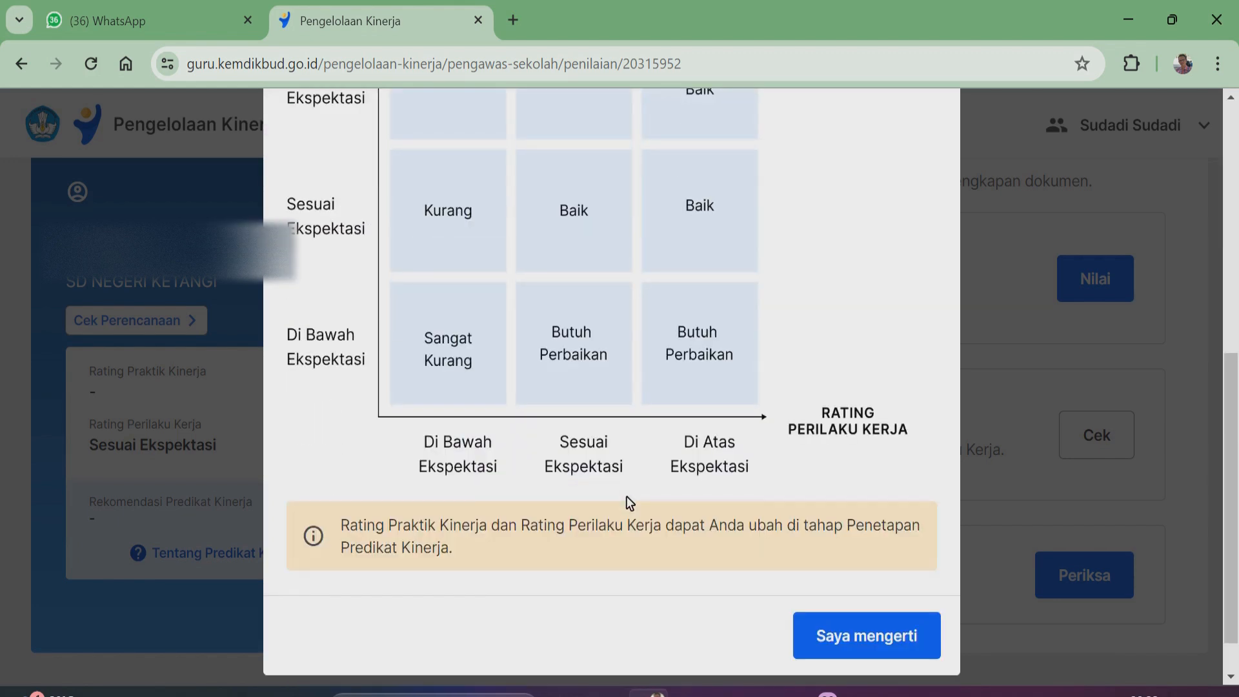
scroll(626, 497, up, 7)
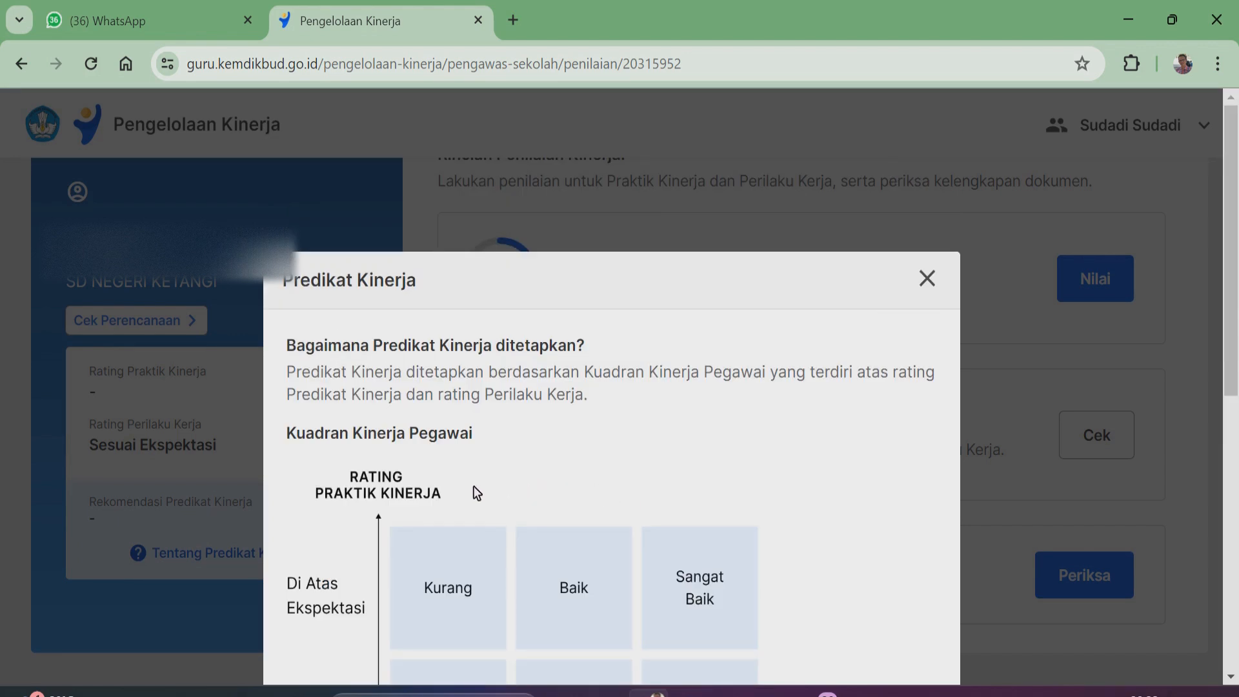
scroll(418, 483, down, 3)
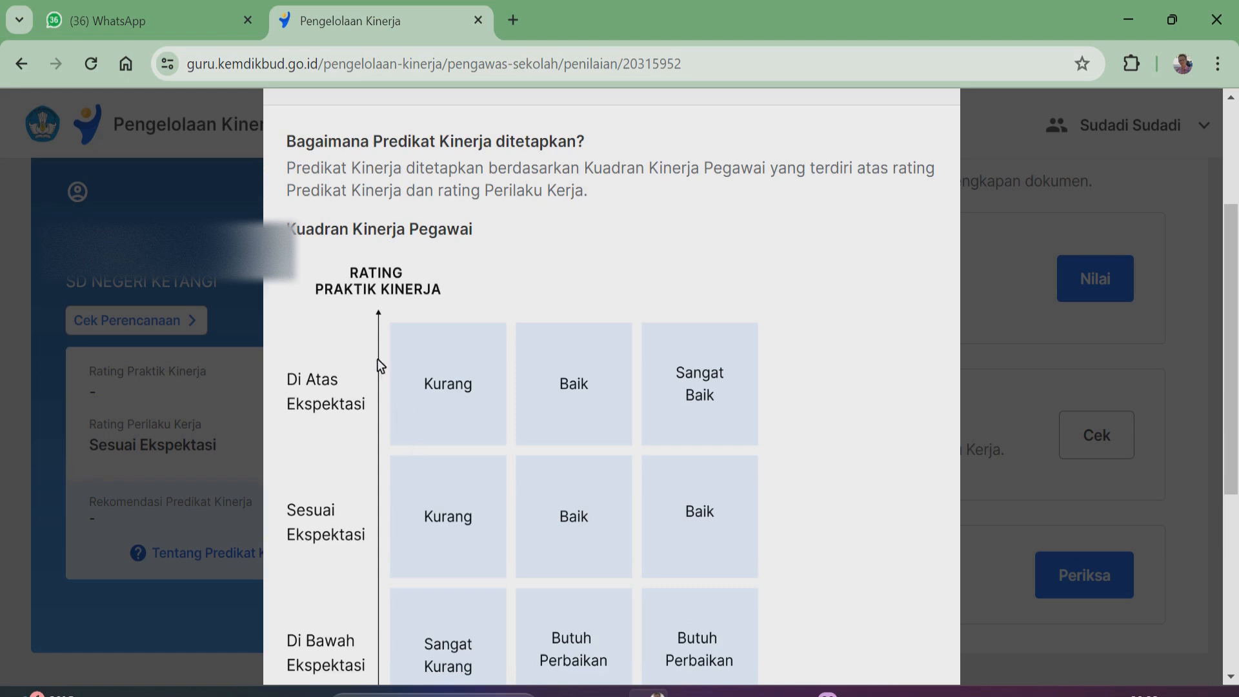
scroll(486, 373, down, 5)
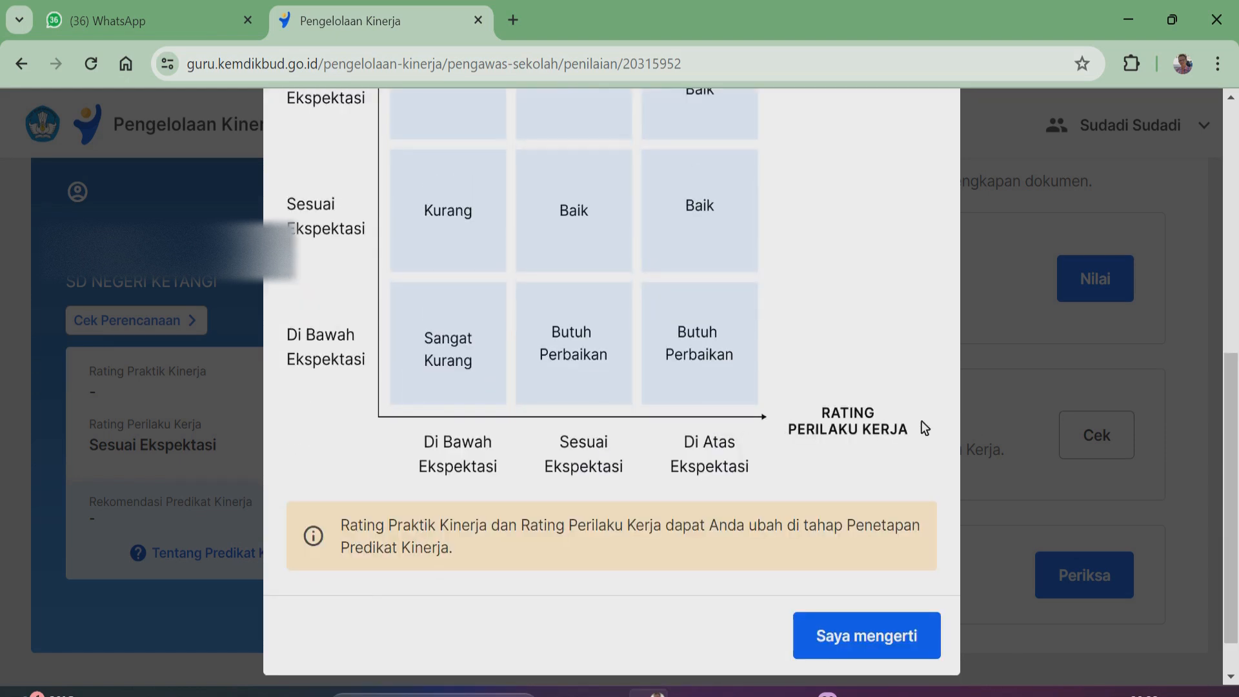
scroll(583, 421, up, 3)
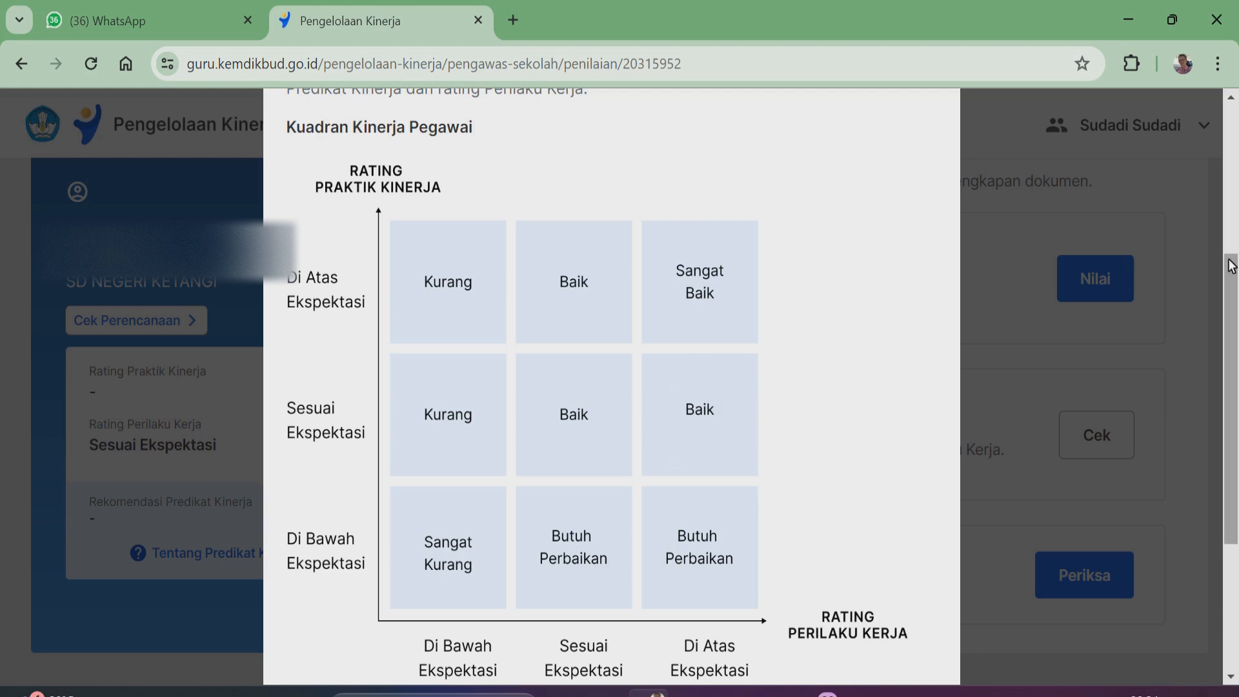
Read the note below the Kuadran Kinerja Pegawai chart, then close the explanation and check the principal's Rating Perilaku Kerja.
drag(1234, 292, 1233, 387)
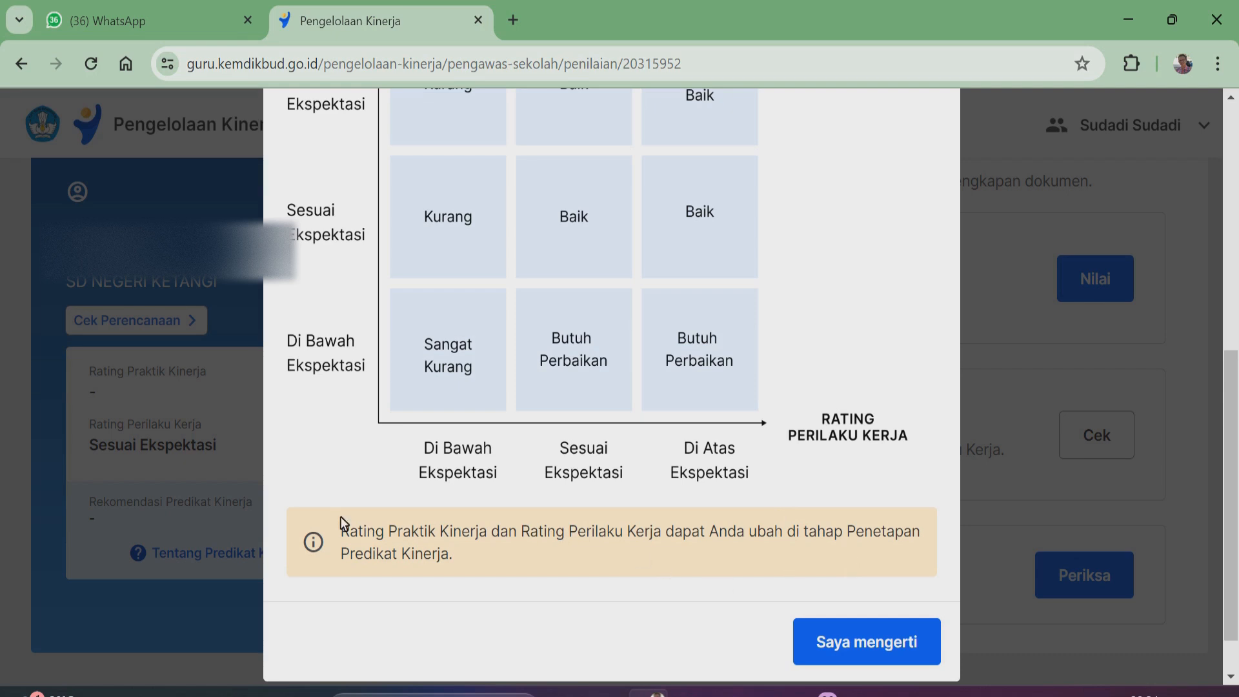
drag(373, 537, 447, 559)
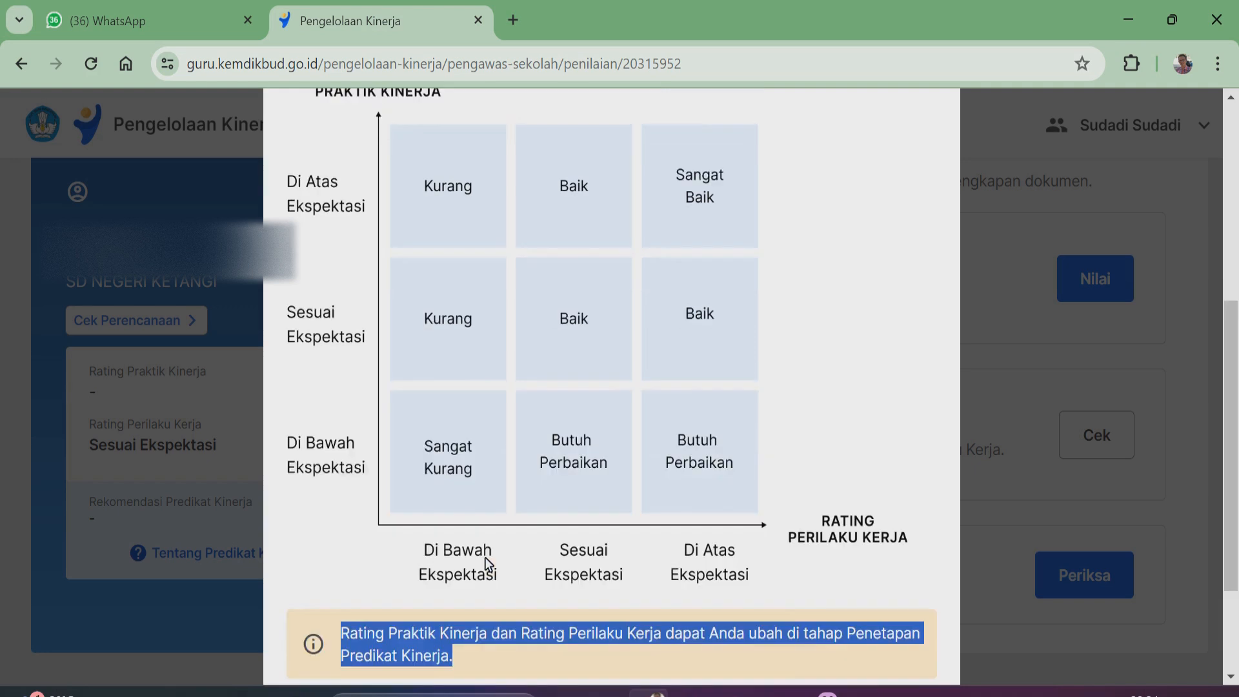
click(848, 310)
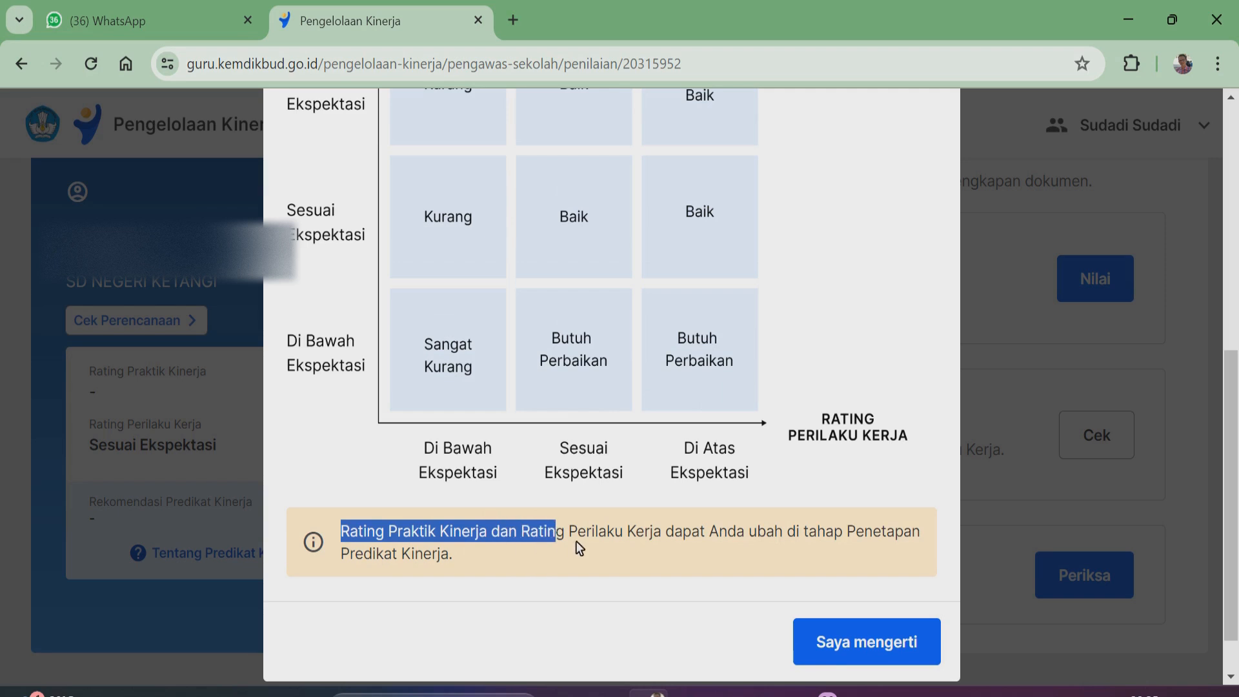
drag(737, 532, 789, 524)
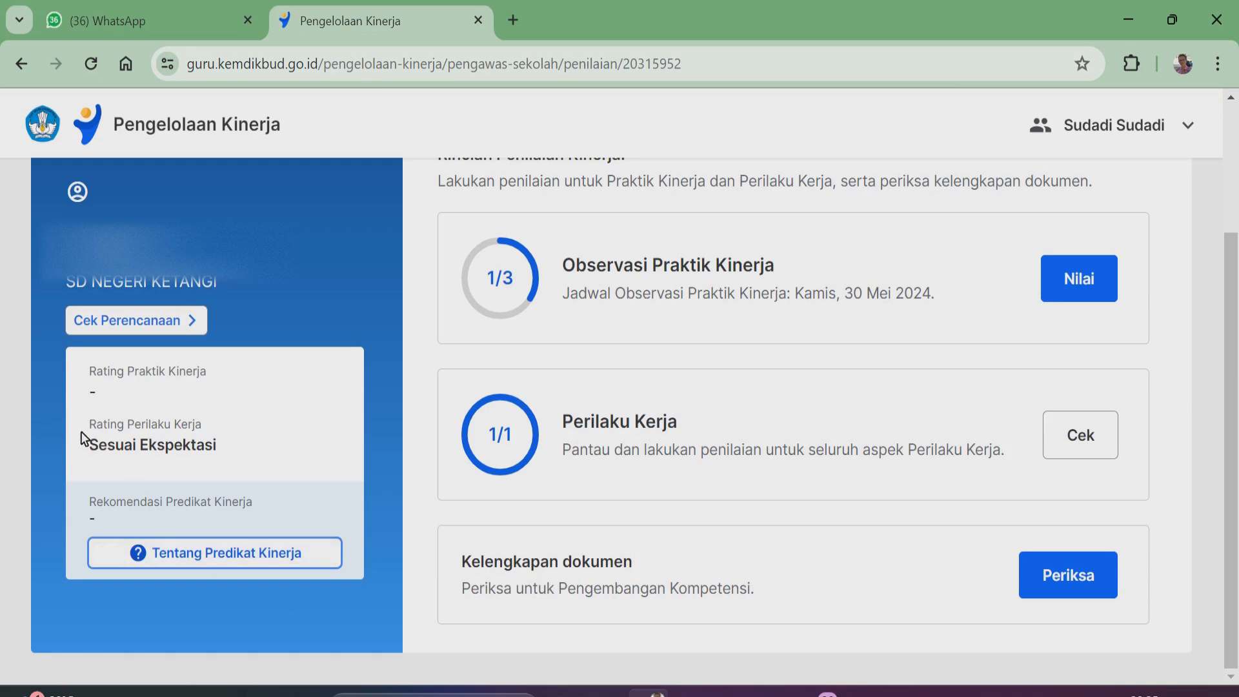
drag(90, 427, 138, 444)
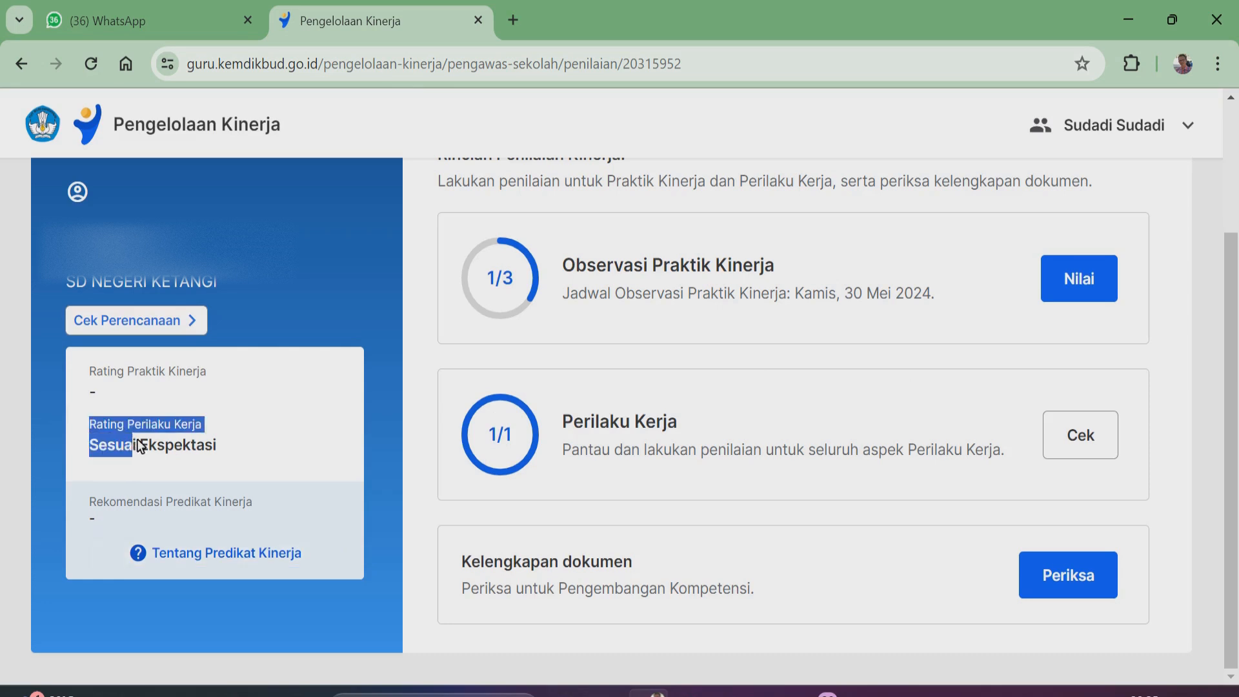